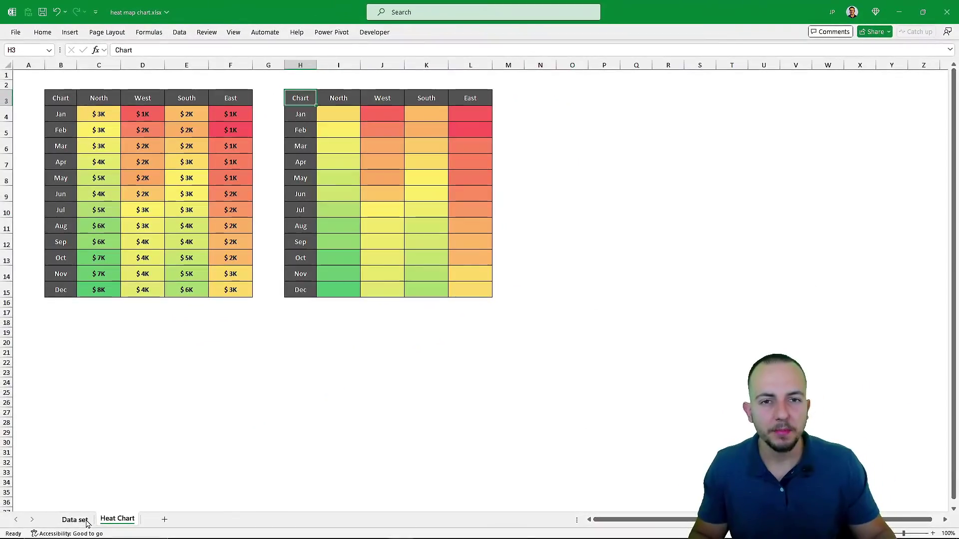
# Examine the Data set sheet, in particular its REGION, MONTH and TOTAL PRICE columns.
pyautogui.hotkey('ctrl', 'pageup')
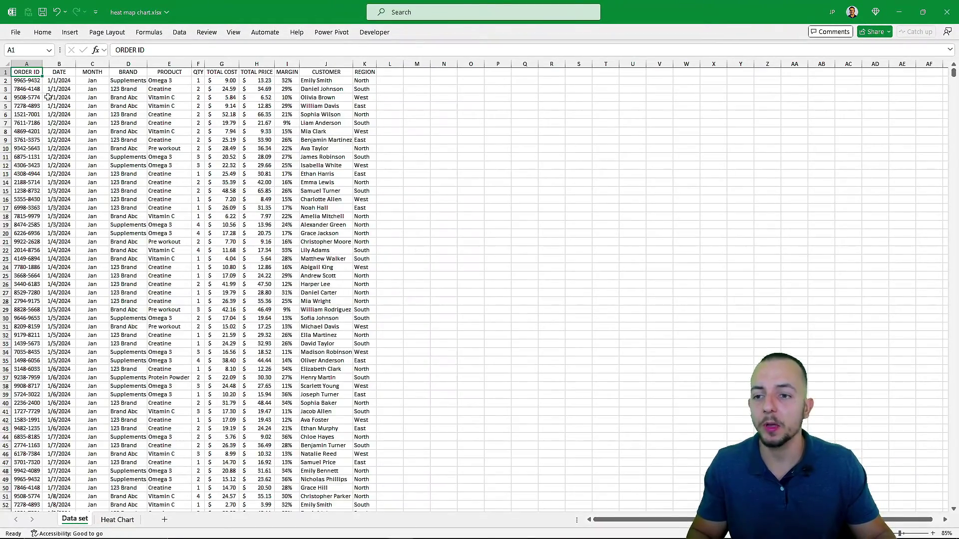
pyautogui.scroll(-1, 64, 142)
pyautogui.scroll(1, 80, 191)
pyautogui.click(116, 519)
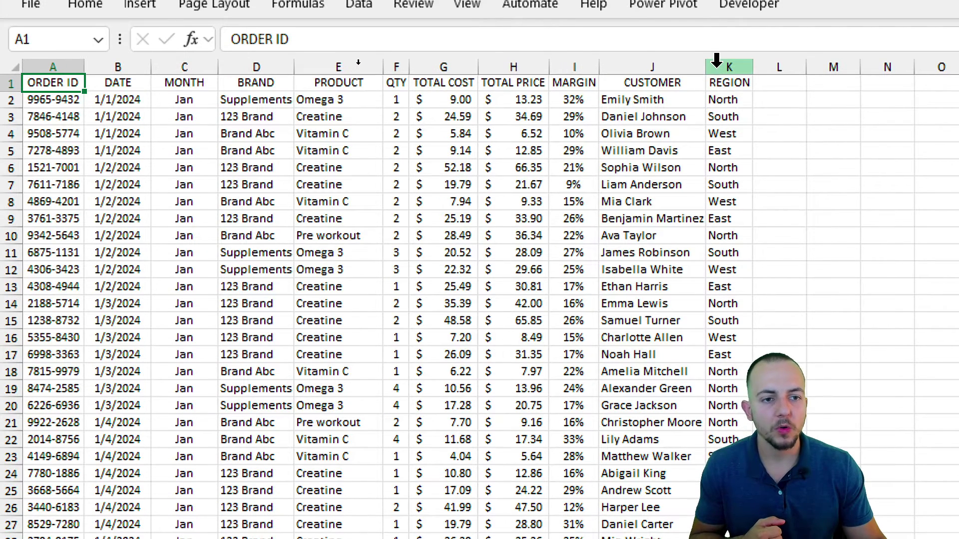
pyautogui.click(726, 53)
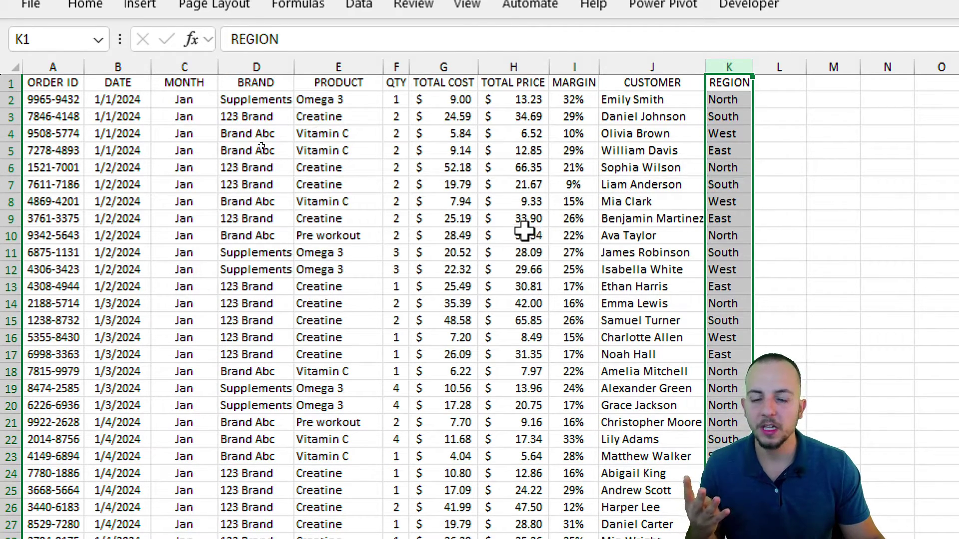
pyautogui.keyDown('ctrl'); pyautogui.click(189, 67); pyautogui.keyUp('ctrl')
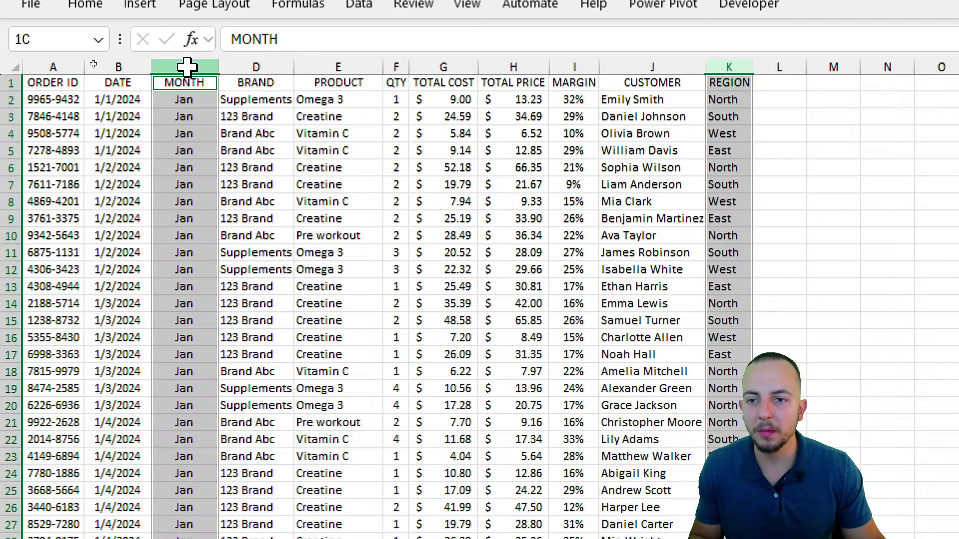
pyautogui.keyDown('ctrl'); pyautogui.click(514, 67); pyautogui.keyUp('ctrl')
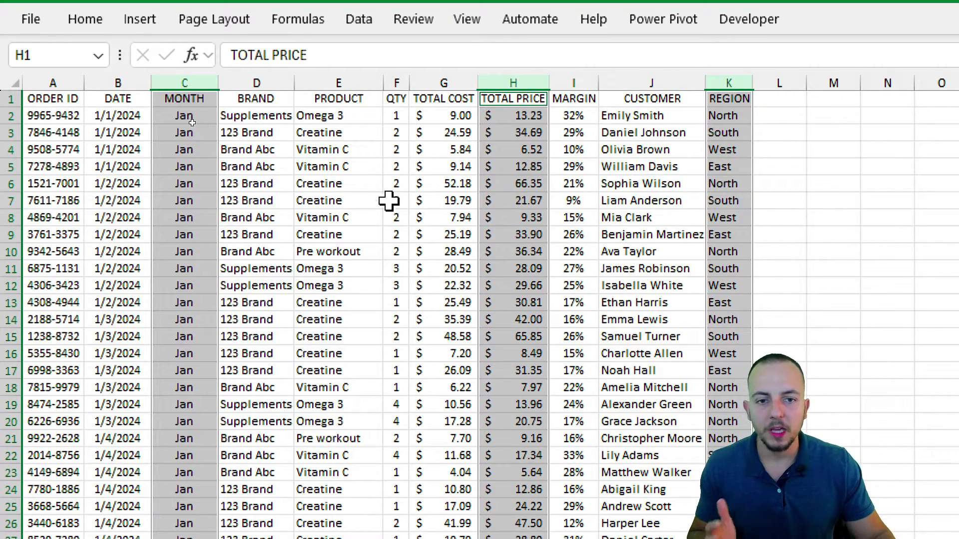
pyautogui.click(29, 106)
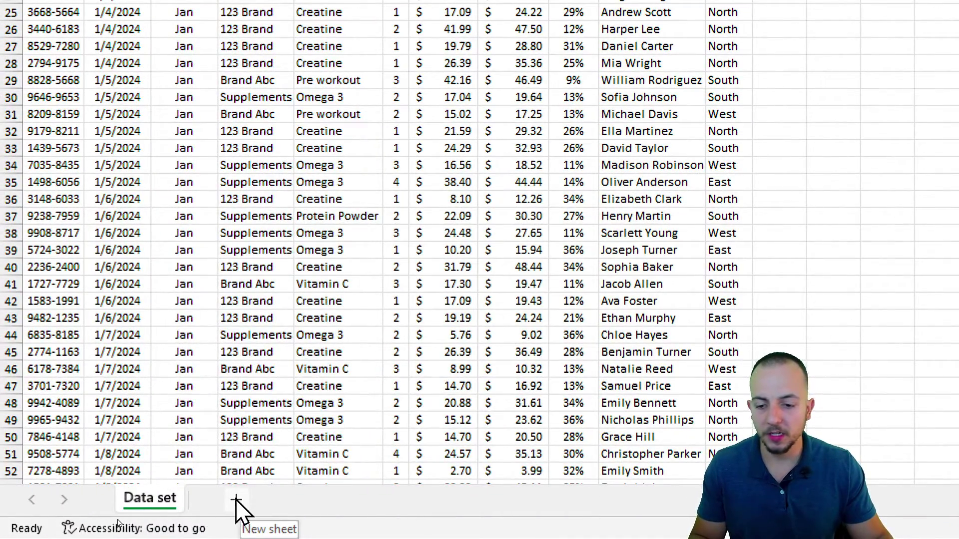
# Add a new worksheet and name it Heat Chart.
pyautogui.click(236, 499)
pyautogui.rightClick(226, 499)
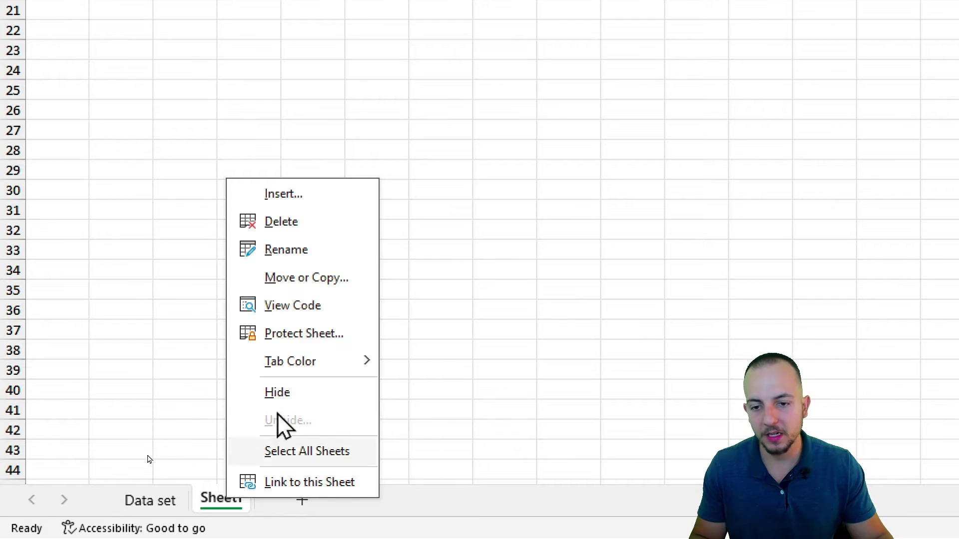
pyautogui.click(349, 250)
pyautogui.write('Heat Chart')
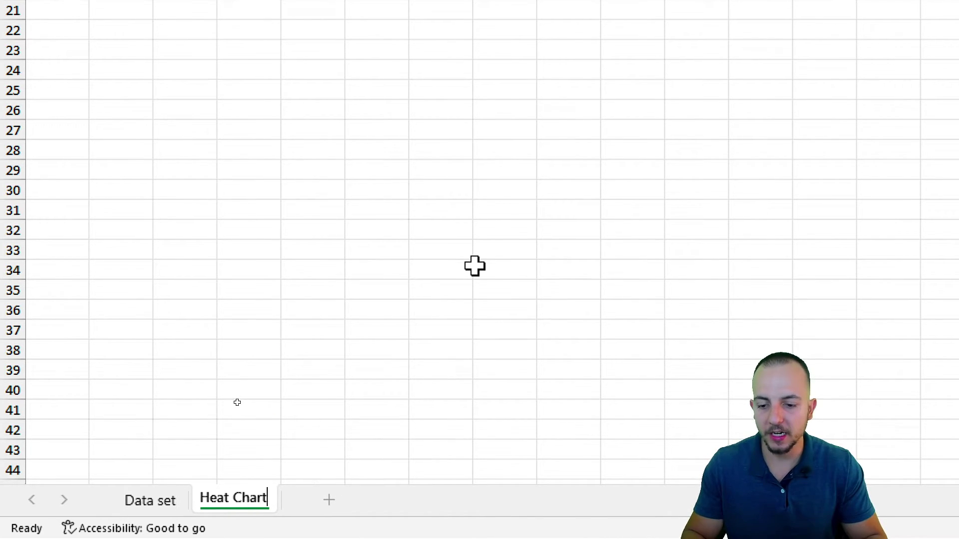
pyautogui.press('Return')
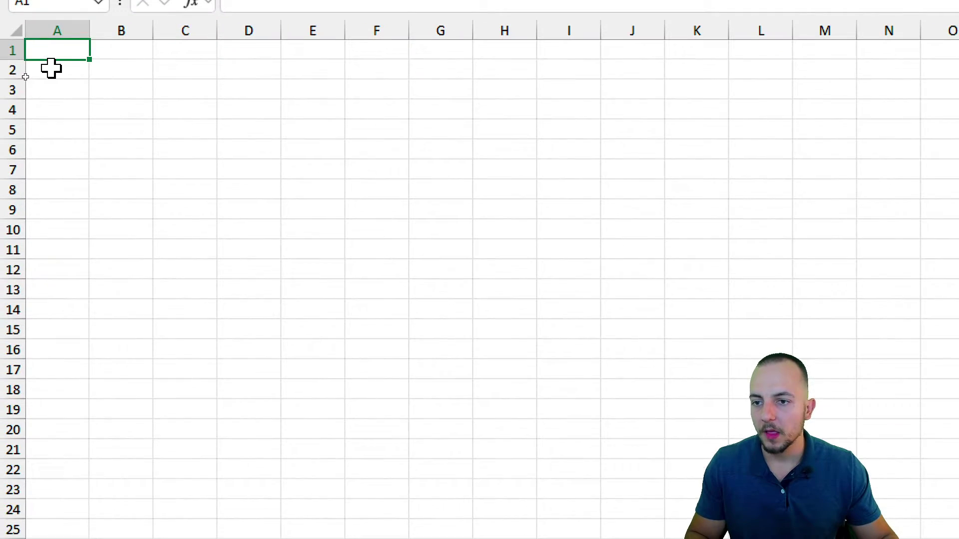
# Enter Jan in cell B4 of the Heat Chart sheet as the first month label.
pyautogui.click(135, 88)
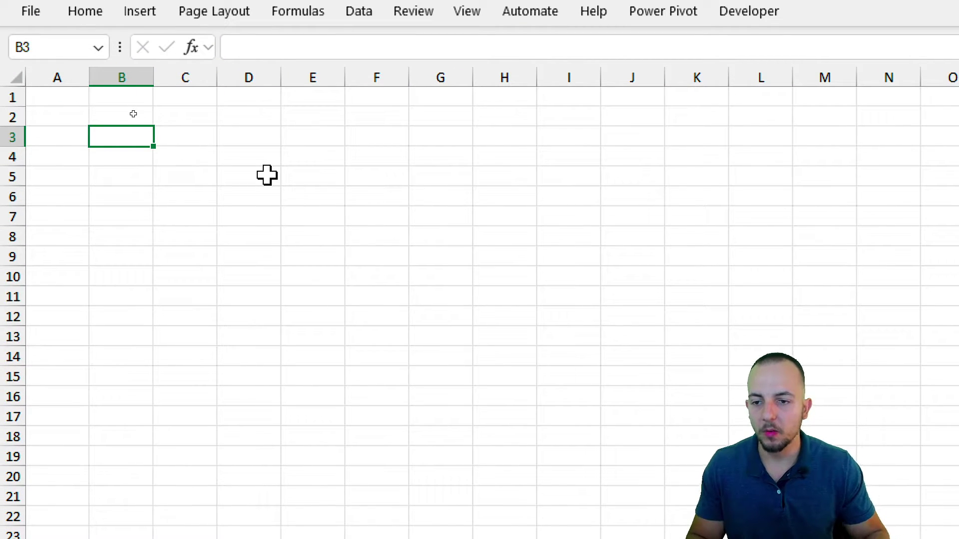
pyautogui.press('Down')
pyautogui.write('Jan')
pyautogui.press('Return')
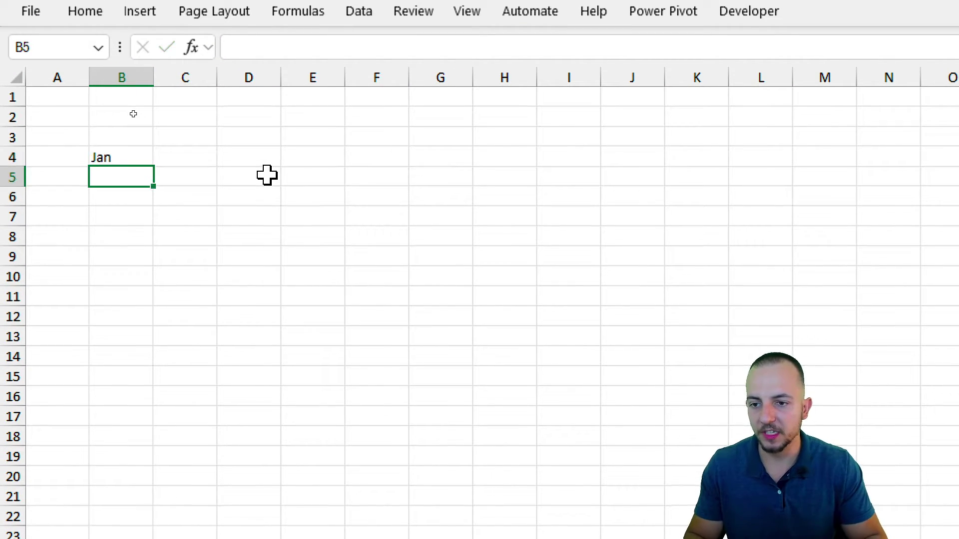
# Enter the region headers North, West, South and East in cells C3 to F3.
pyautogui.click(192, 144)
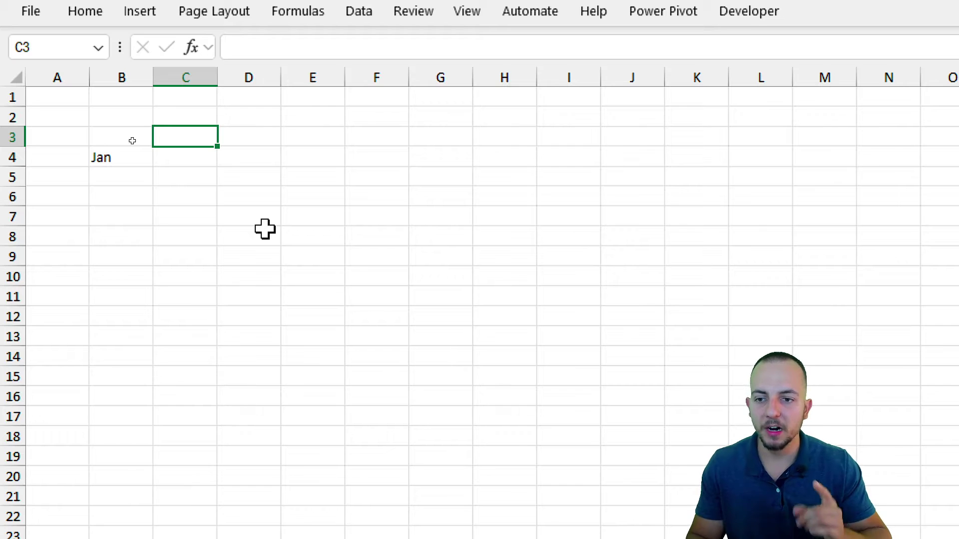
pyautogui.write('North')
pyautogui.press('Tab')
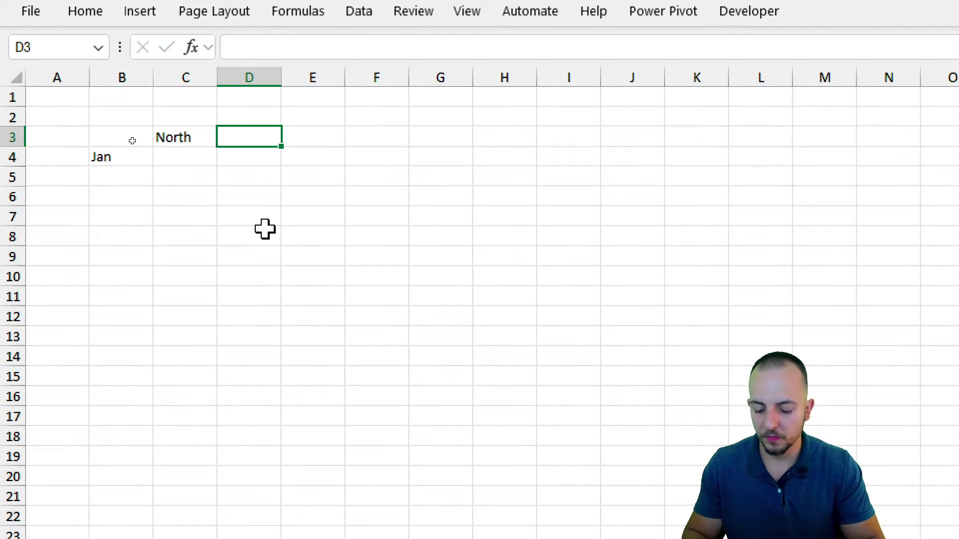
pyautogui.write('West')
pyautogui.press('Tab')
pyautogui.write('South')
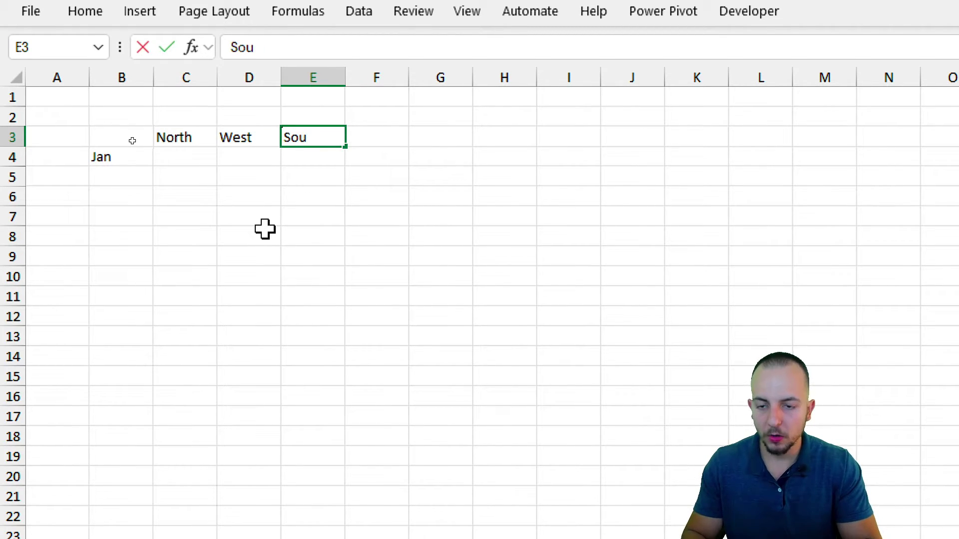
pyautogui.press('Tab')
pyautogui.write('East')
pyautogui.press('Return')
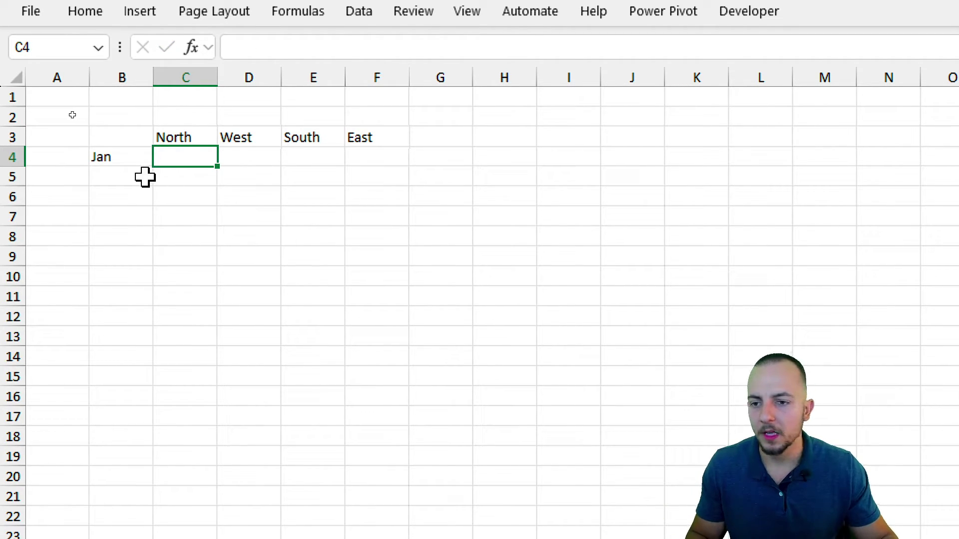
pyautogui.click(134, 160)
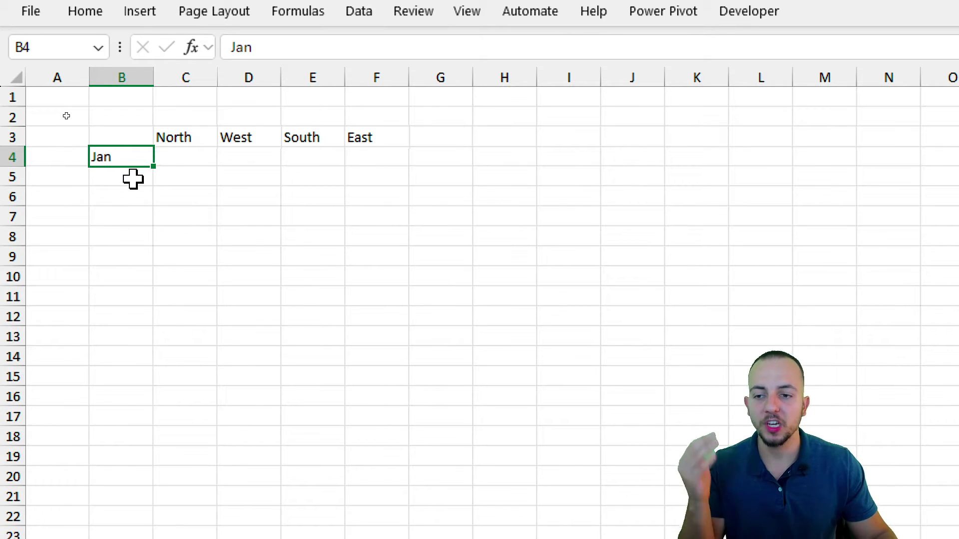
pyautogui.click(133, 178)
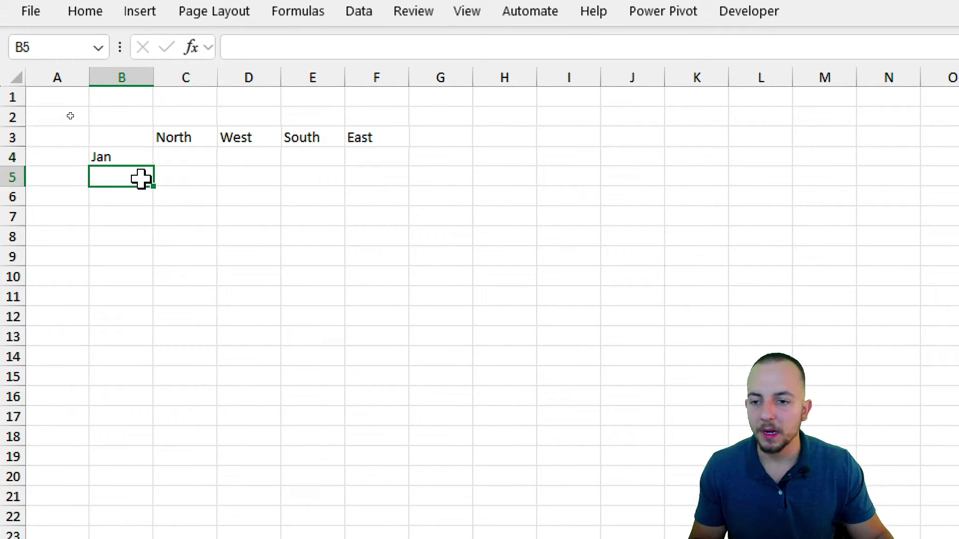
pyautogui.click(120, 195)
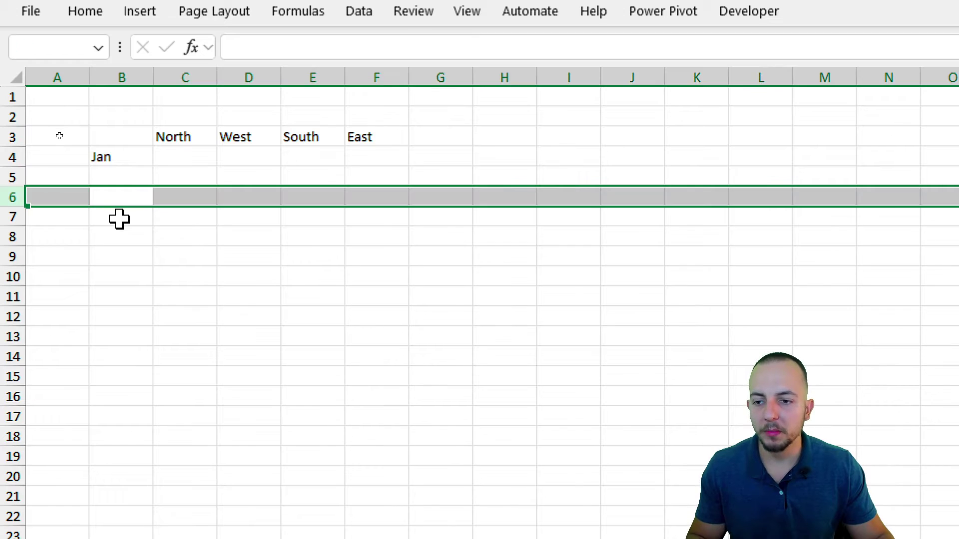
pyautogui.click(120, 216)
# Autofill the month labels as a series from Jan in B4 down to Dec in B15.
pyautogui.click(130, 159)
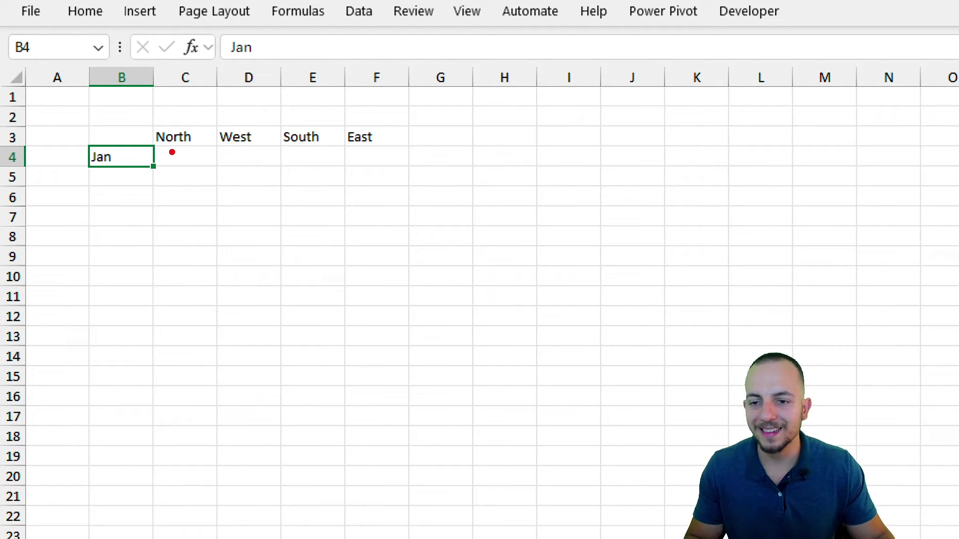
pyautogui.moveTo(169, 147); pyautogui.dragTo(166, 190)
pyautogui.moveTo(158, 290); pyautogui.dragTo(155, 225)
pyautogui.press('Escape')
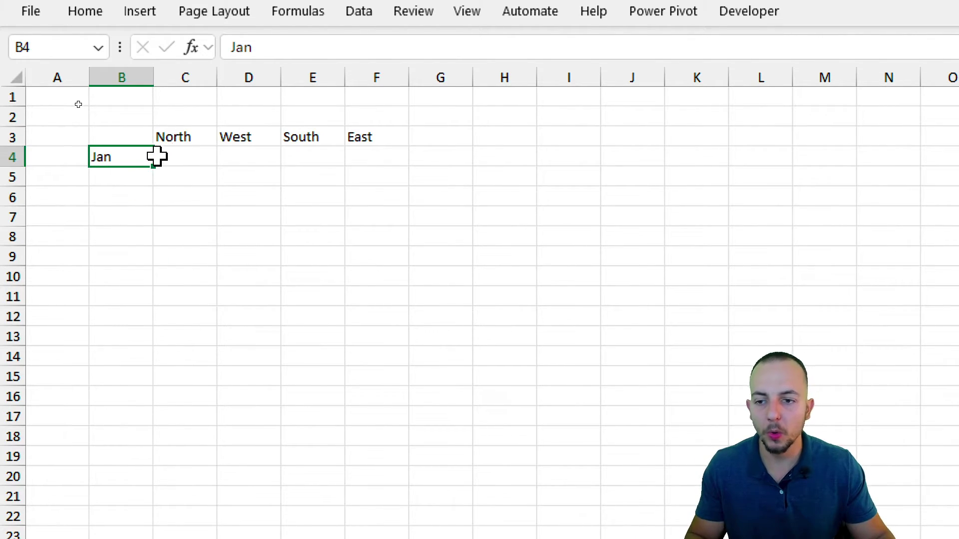
pyautogui.moveTo(154, 171); pyautogui.dragTo(137, 387)
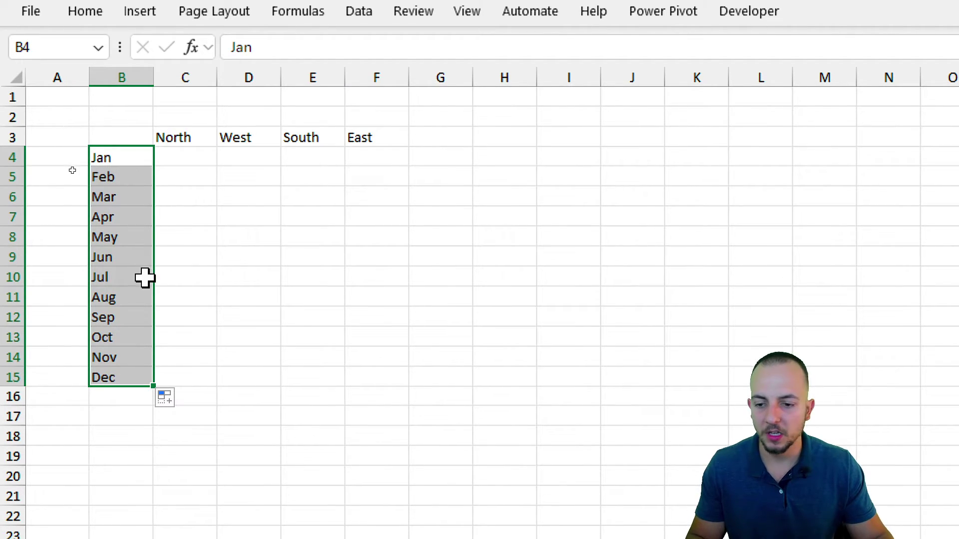
pyautogui.click(170, 407)
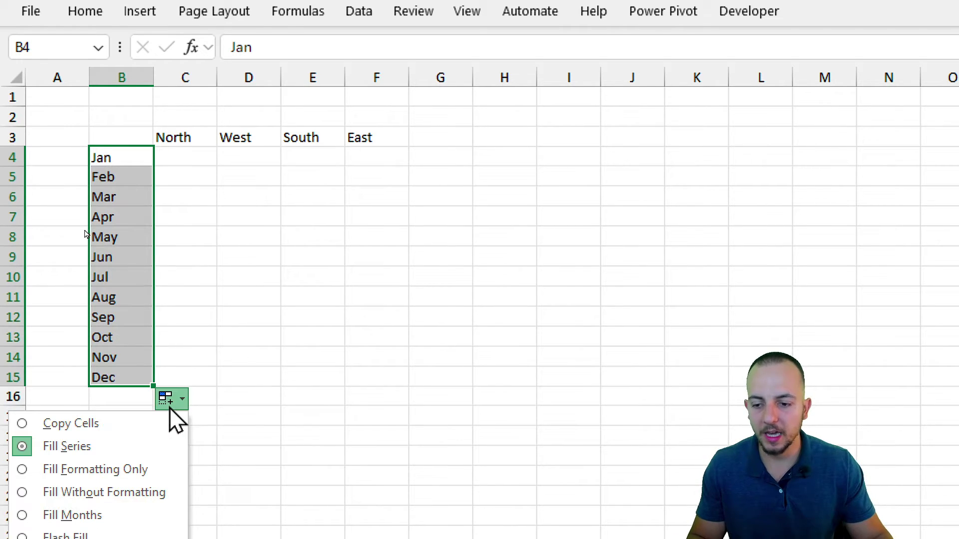
pyautogui.click(88, 284)
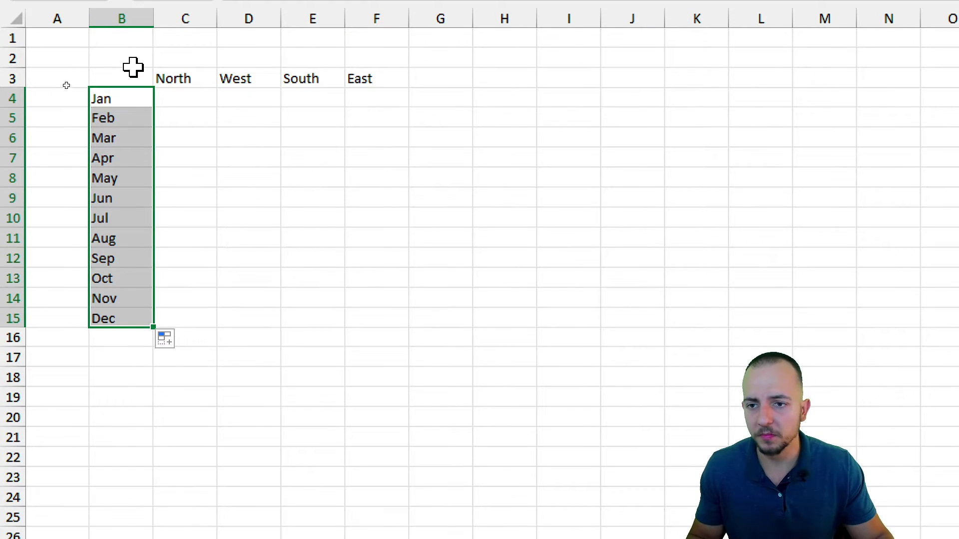
# Enter the corner header Chart in cell B3, above the month labels.
pyautogui.click(132, 71)
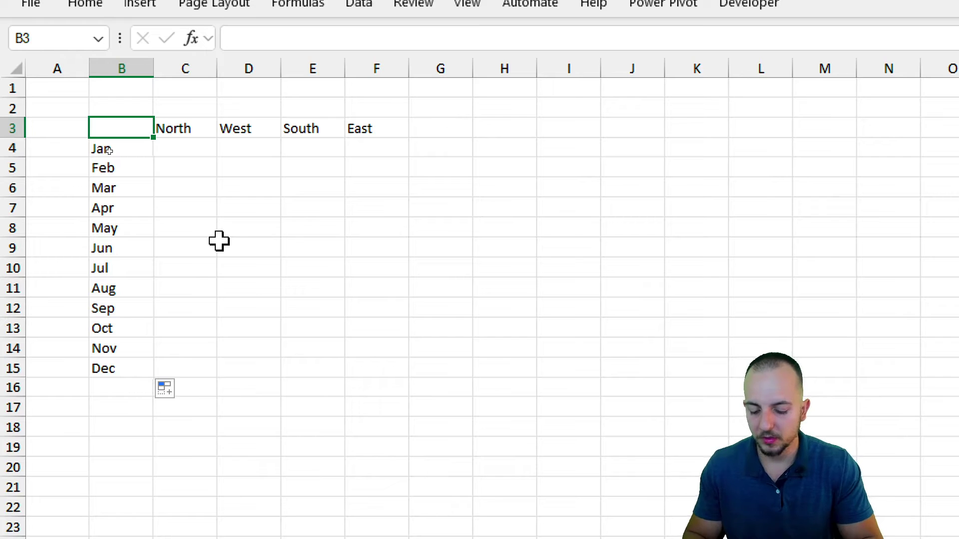
pyautogui.write('Chart')
pyautogui.press('Return')
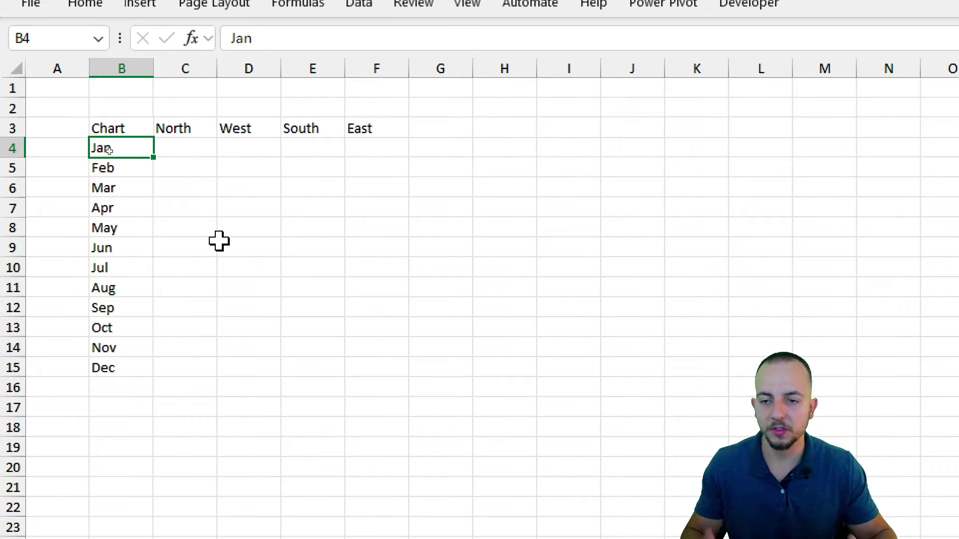
# Select cell C4 on the Heat Chart sheet, where the Jan row meets the North column.
pyautogui.moveTo(179, 147); pyautogui.dragTo(381, 370)
pyautogui.click(205, 152)
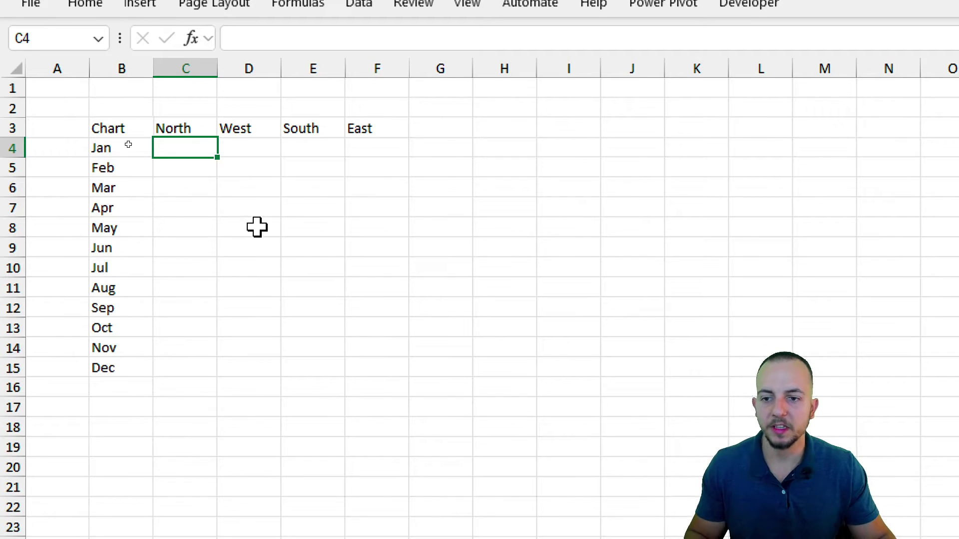
pyautogui.moveTo(141, 109)
pyautogui.mouseDown()
pyautogui.moveTo(207, 135)
pyautogui.moveTo(237, 210)
pyautogui.mouseUp()
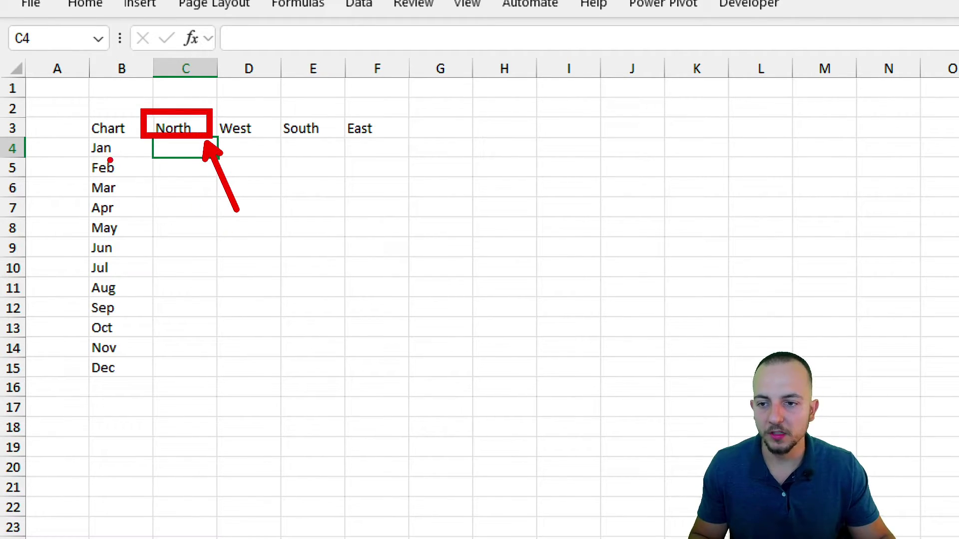
pyautogui.moveTo(80, 131); pyautogui.dragTo(129, 158)
pyautogui.moveTo(130, 169); pyautogui.dragTo(165, 223)
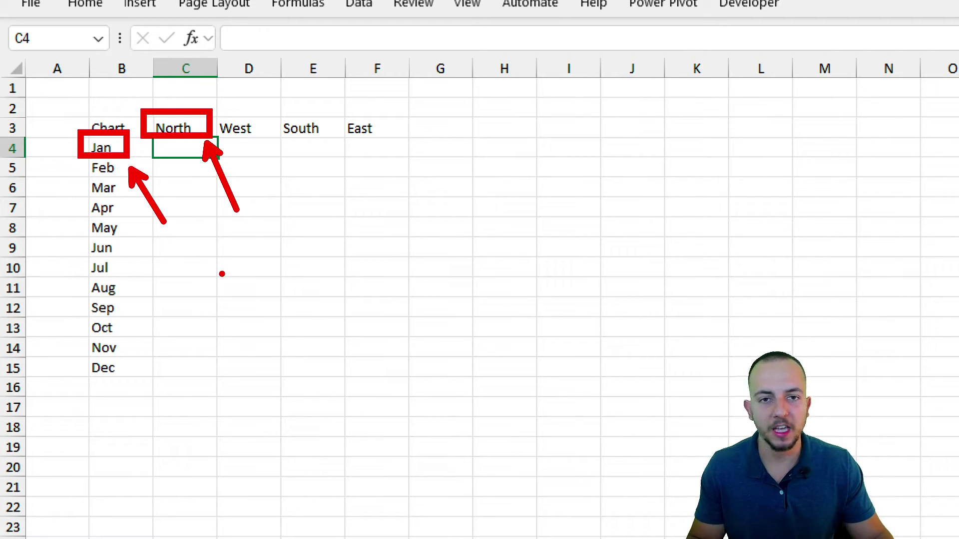
pyautogui.press('Escape')
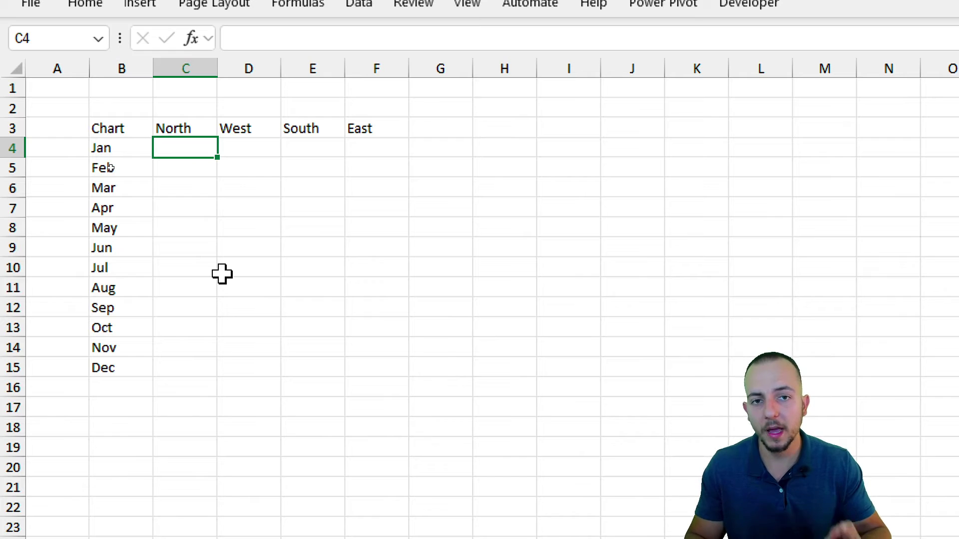
pyautogui.hotkey('ctrl', '2')
pyautogui.moveTo(147, 115); pyautogui.dragTo(201, 143)
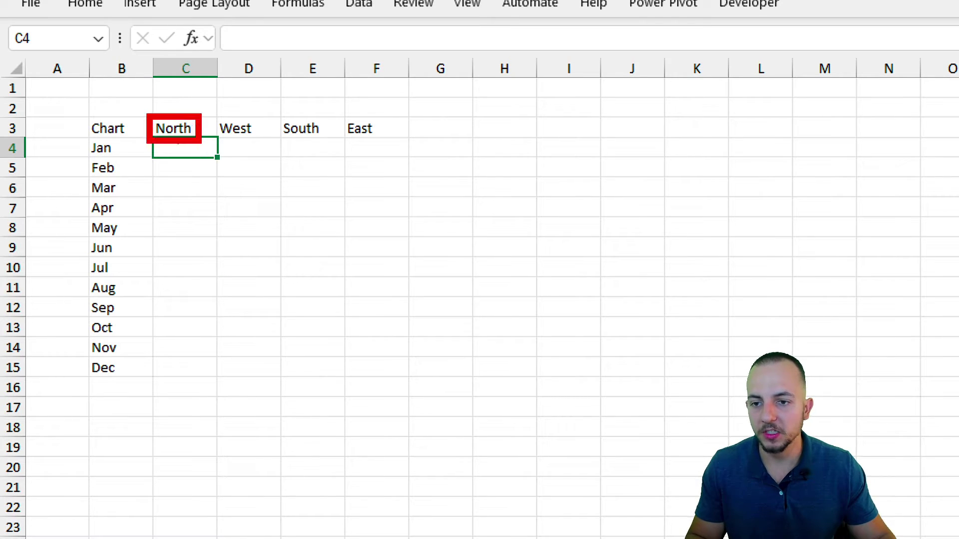
pyautogui.moveTo(126, 135); pyautogui.dragTo(70, 164)
pyautogui.press('Escape')
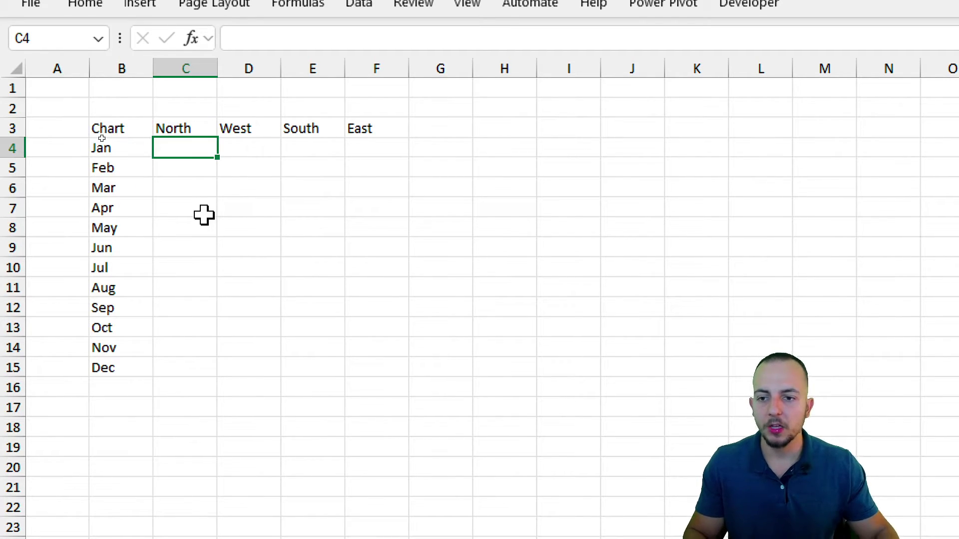
# Start a SUMIFS formula in C4 with the Data set sheet's whole TOTAL PRICE column, H:H, as the sum range.
pyautogui.write('=sum')
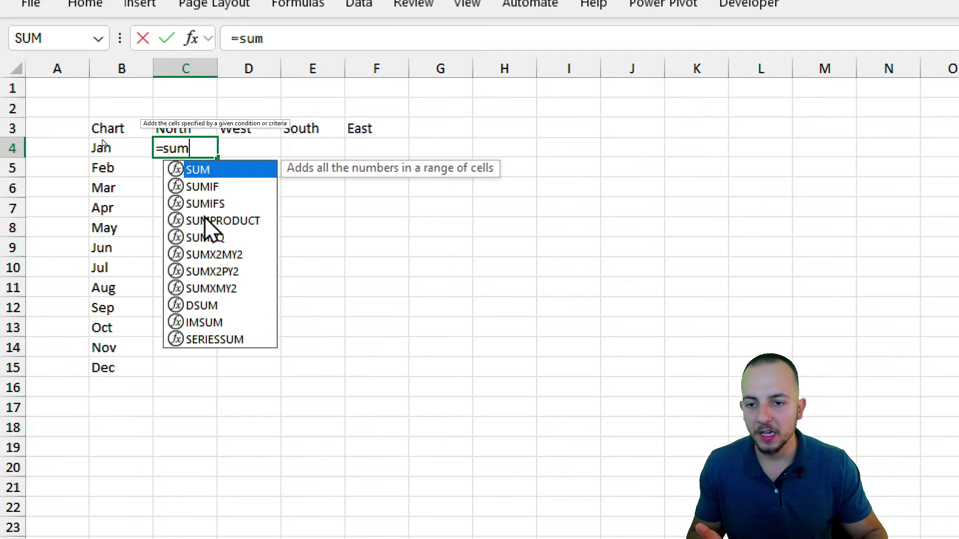
pyautogui.press('Down')
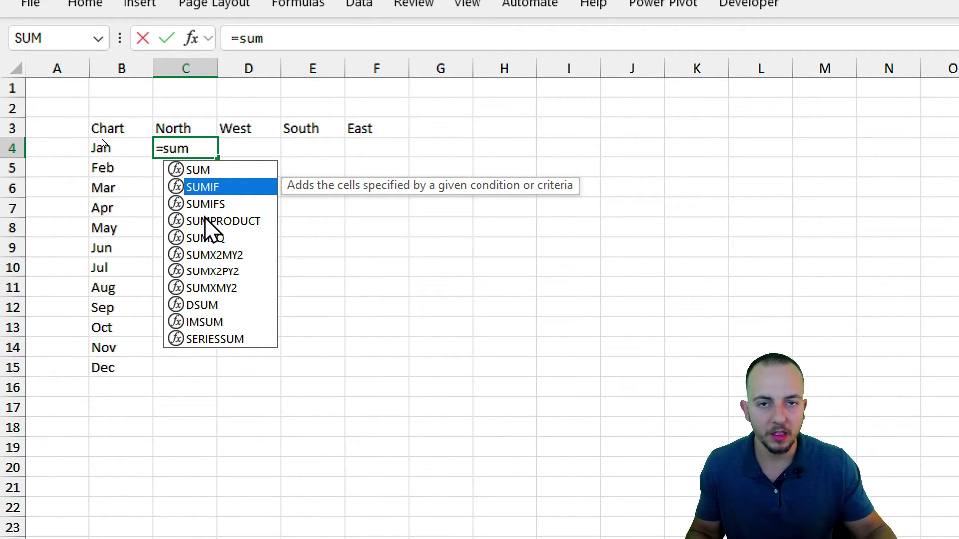
pyautogui.click(208, 205)
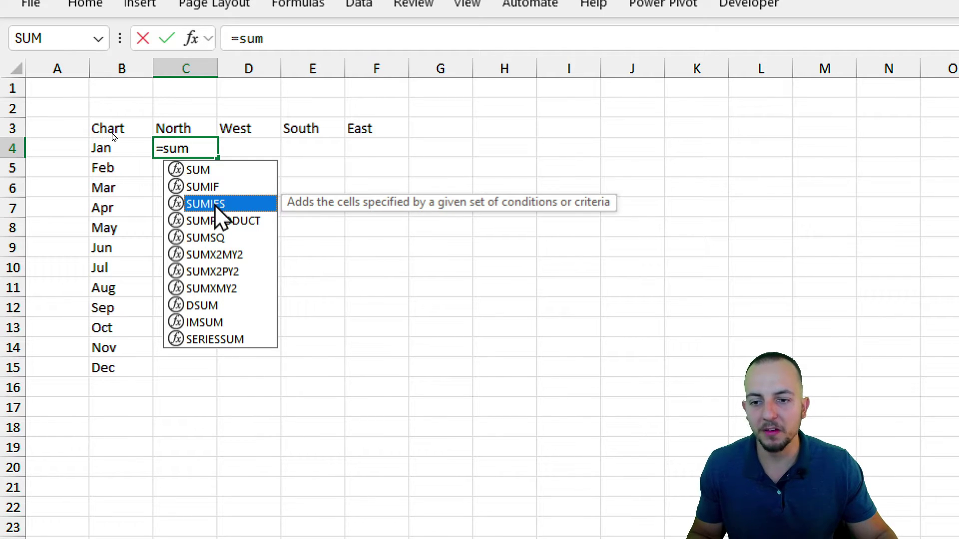
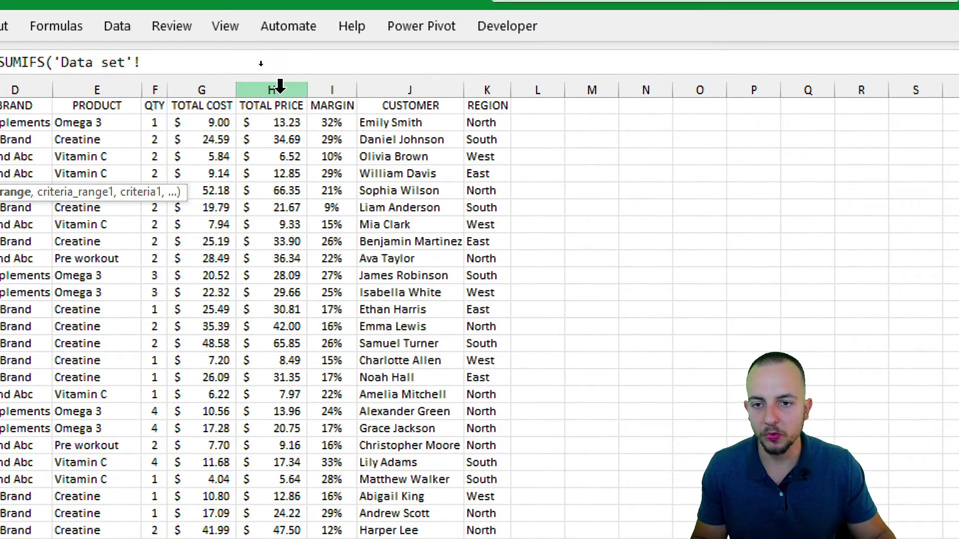
pyautogui.moveTo(253, 133); pyautogui.dragTo(264, 312)
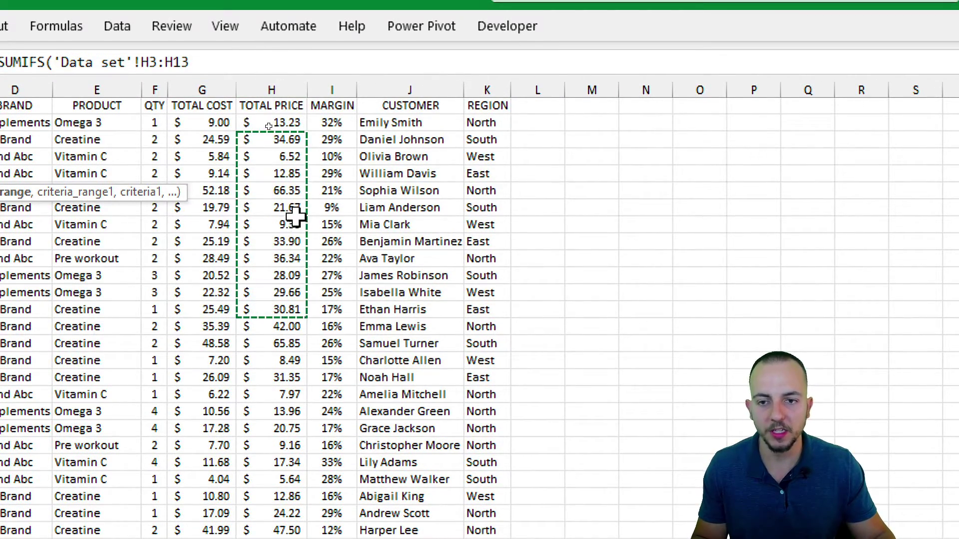
pyautogui.click(278, 82)
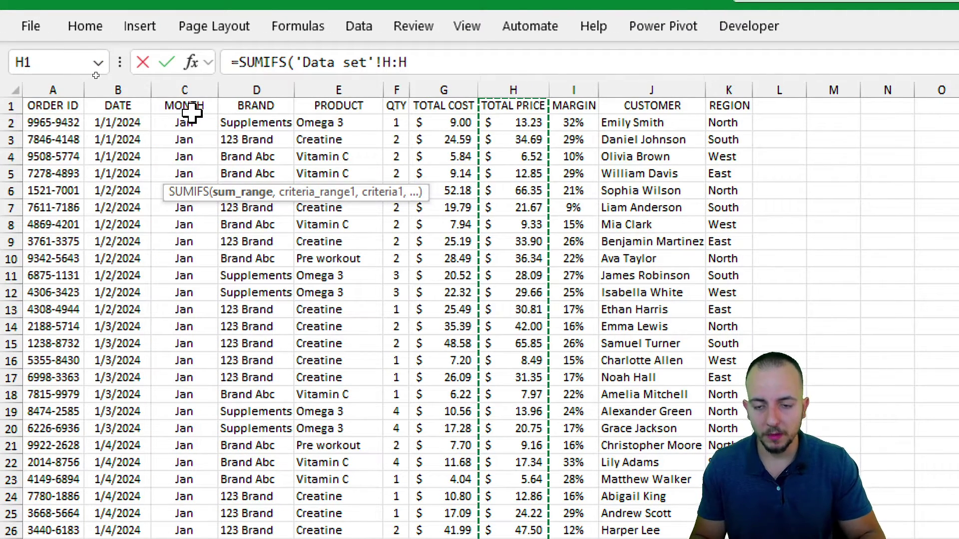
# Add the first SUMIFS condition, matching the Data set MONTH column C:C to the Jan label in B4 of Heat Chart.
pyautogui.write(',')
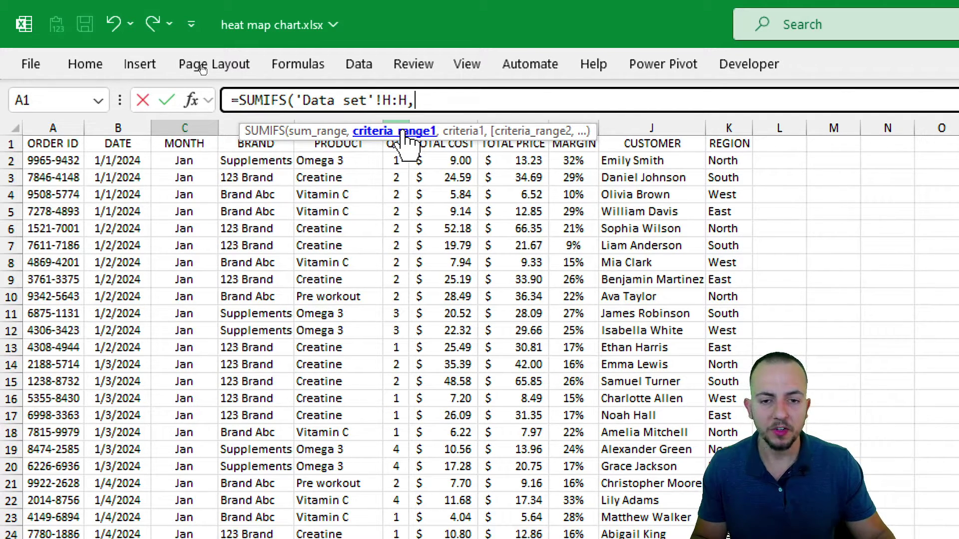
pyautogui.click(184, 128)
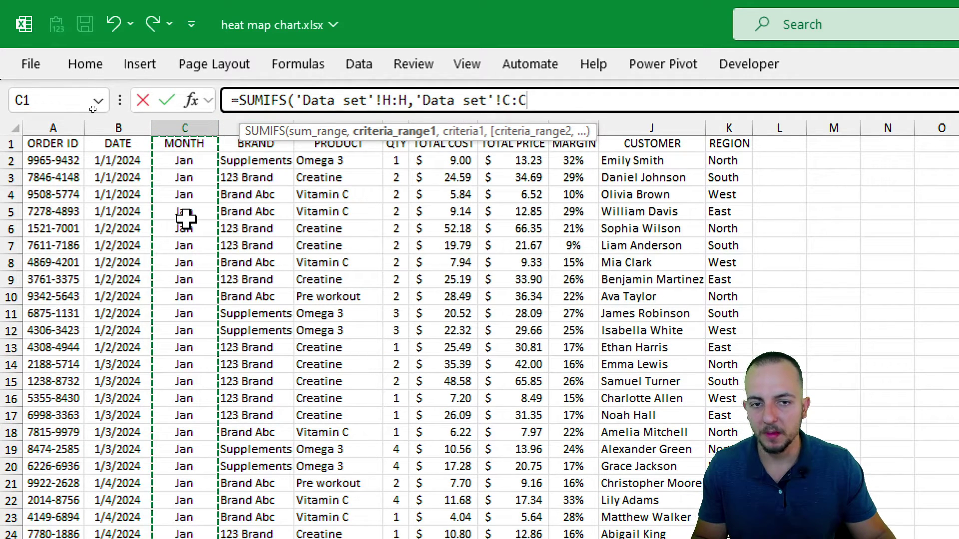
pyautogui.write(',')
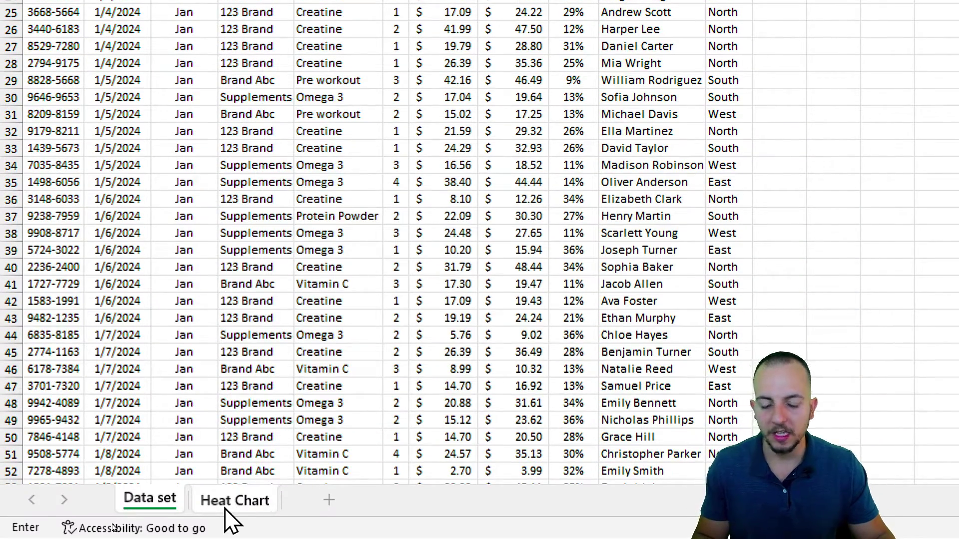
pyautogui.click(225, 510)
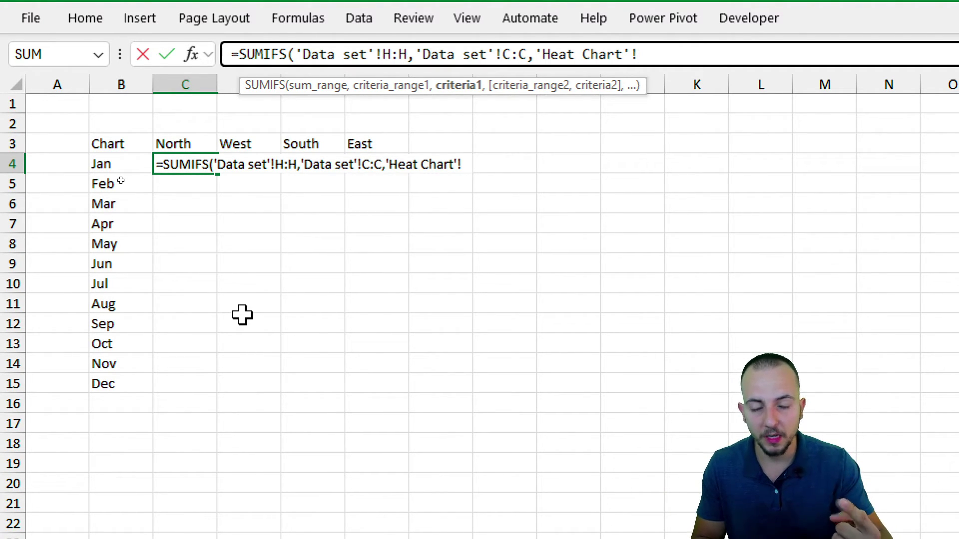
pyautogui.click(100, 164)
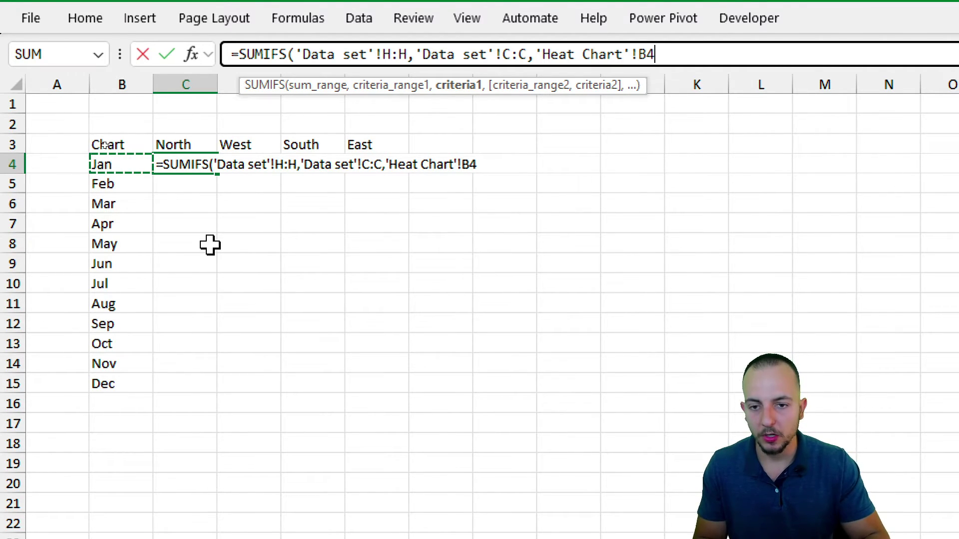
# Add the second condition, matching the Data set REGION column K:K to the North header in C3 of Heat Chart, and complete the formula.
pyautogui.write(',')
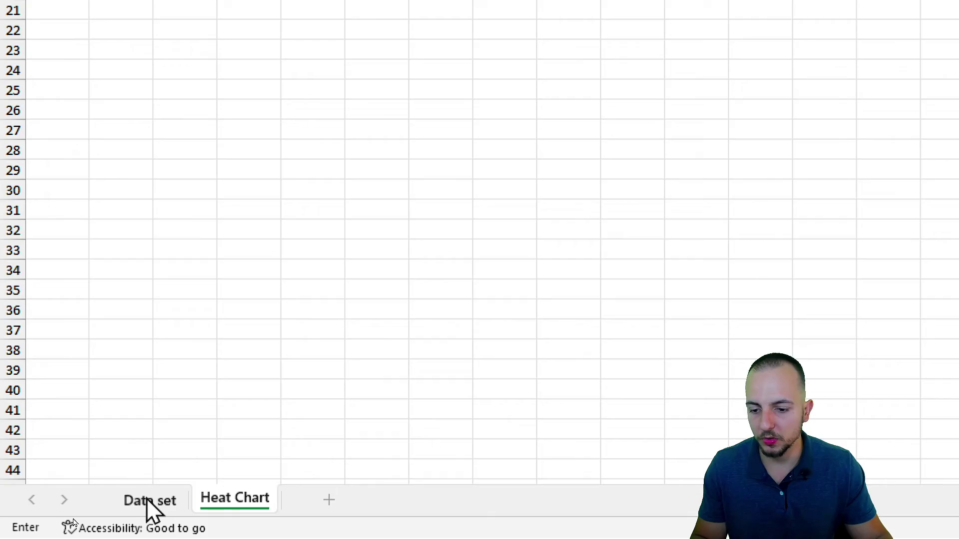
pyautogui.click(149, 501)
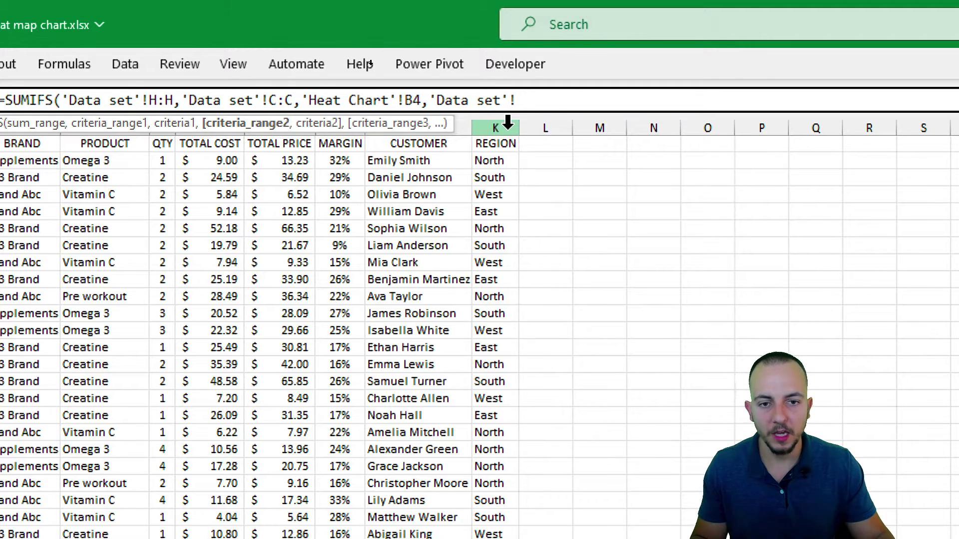
pyautogui.click(496, 125)
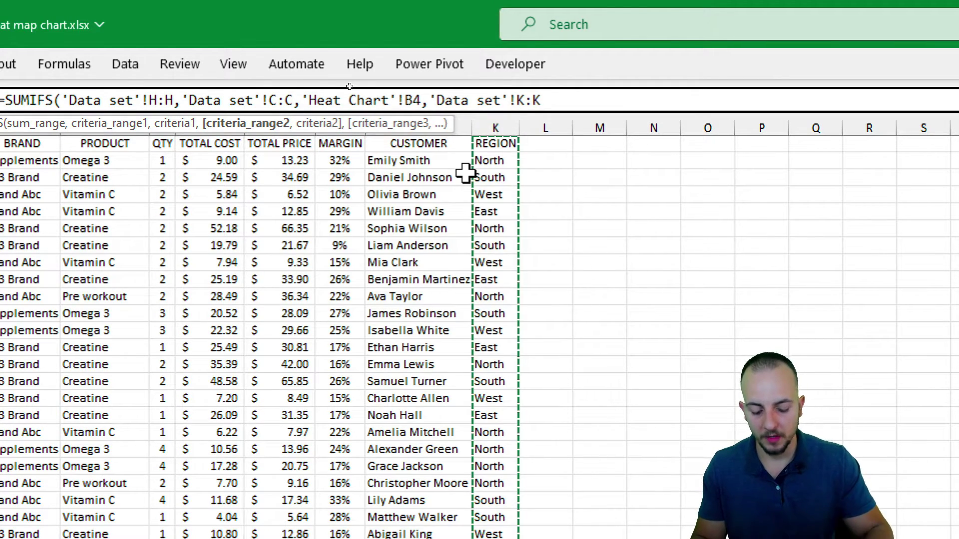
pyautogui.write(',')
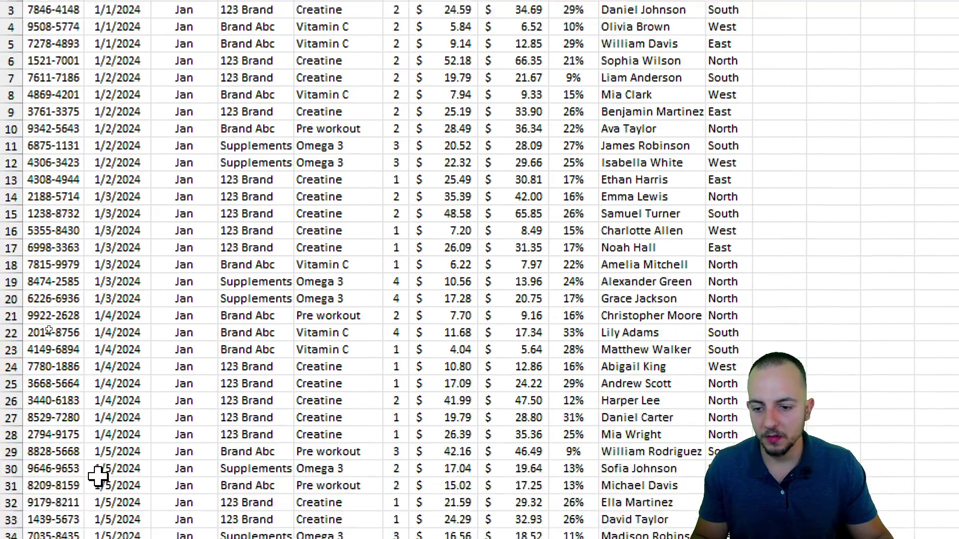
pyautogui.scroll(-6, 250, 467)
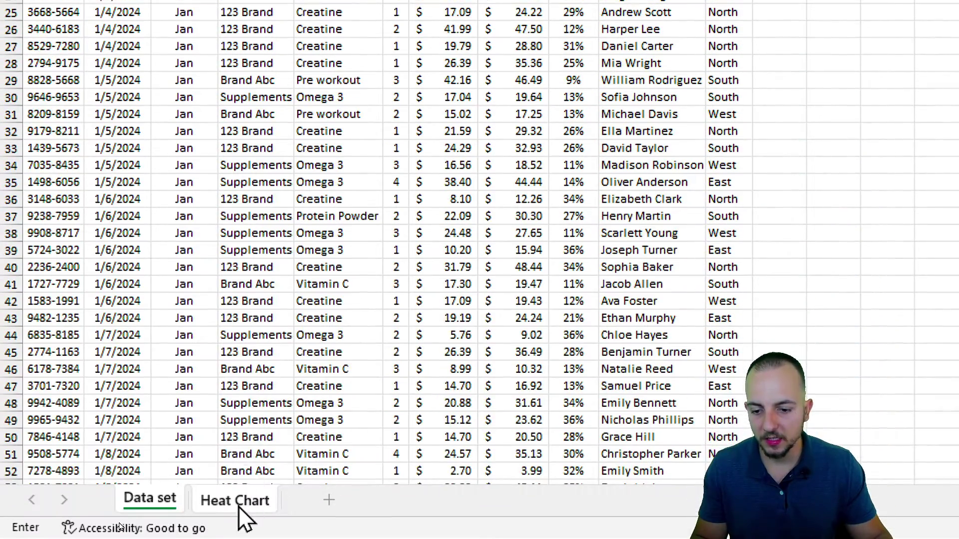
pyautogui.click(236, 499)
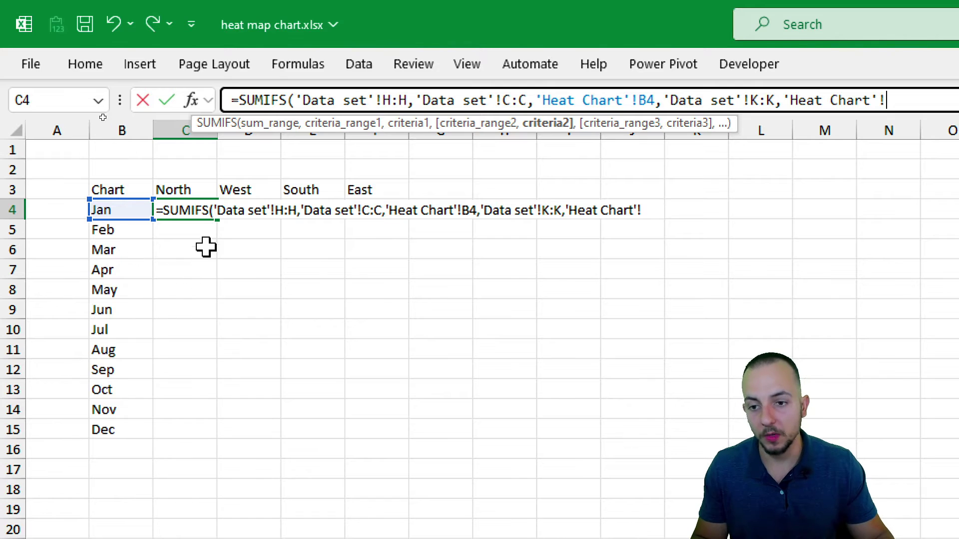
pyautogui.click(196, 189)
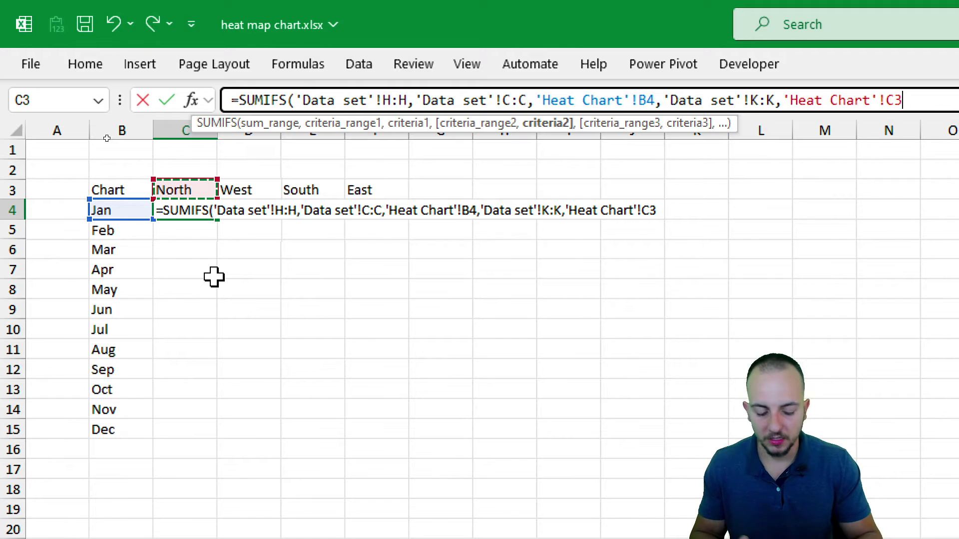
pyautogui.press('Return')
# Fill the SUMIFS formula from C4 down the North column to the Dec row in C15.
pyautogui.click(197, 210)
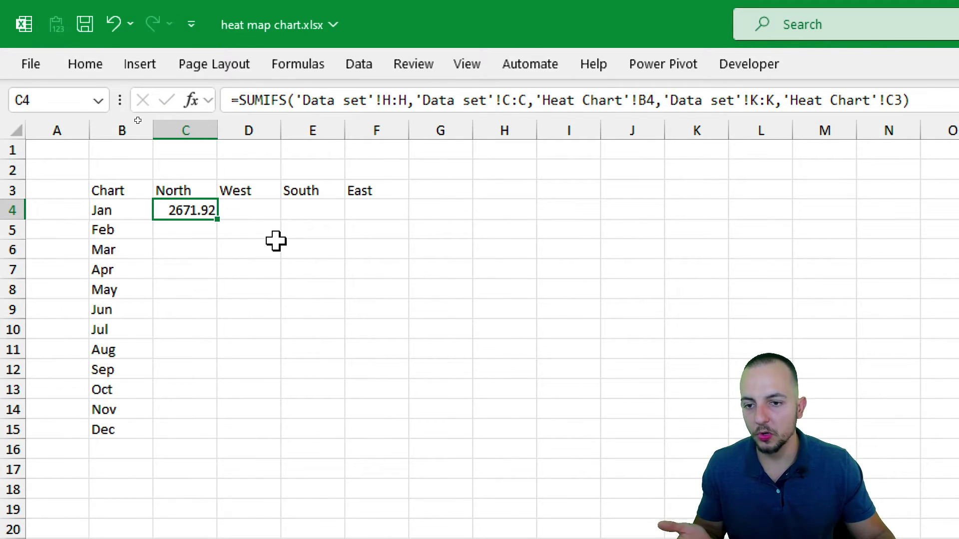
pyautogui.click(197, 190)
pyautogui.keyDown('ctrl'); pyautogui.click(138, 202); pyautogui.keyUp('ctrl')
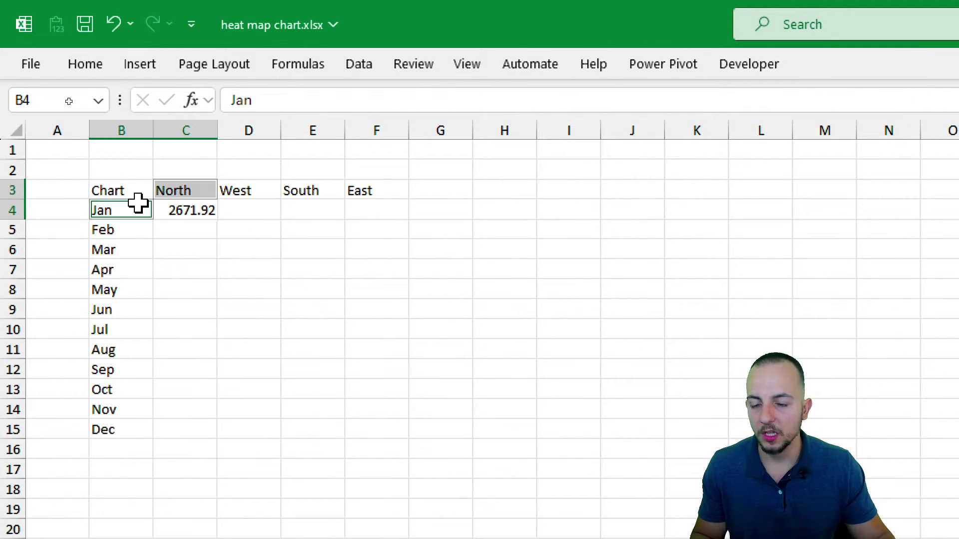
pyautogui.click(211, 210)
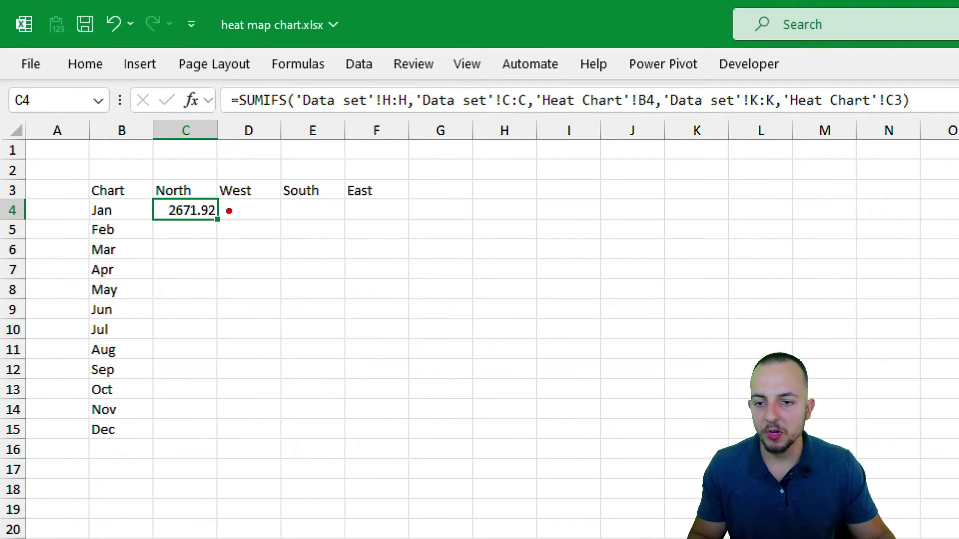
pyautogui.moveTo(229, 211); pyautogui.dragTo(215, 280)
pyautogui.press('Escape')
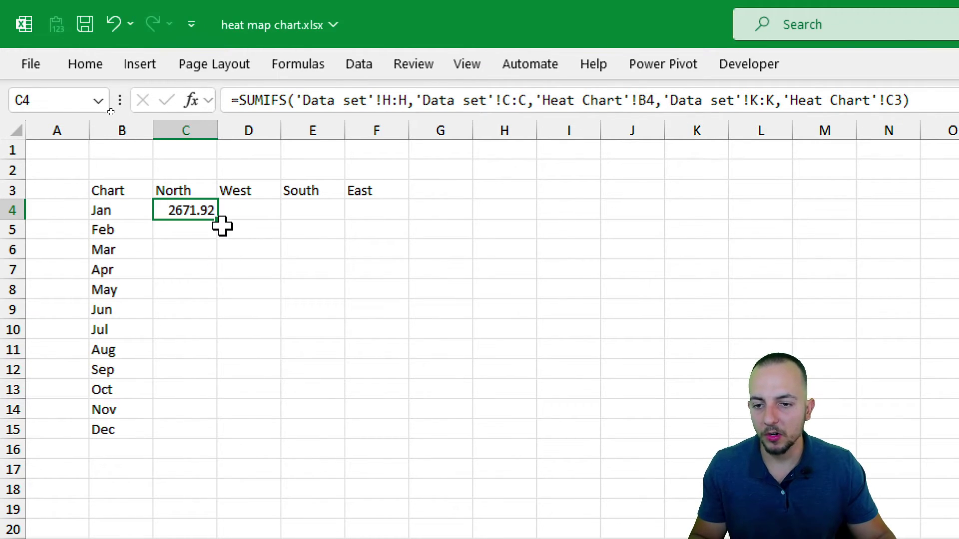
pyautogui.moveTo(217, 219); pyautogui.dragTo(210, 439)
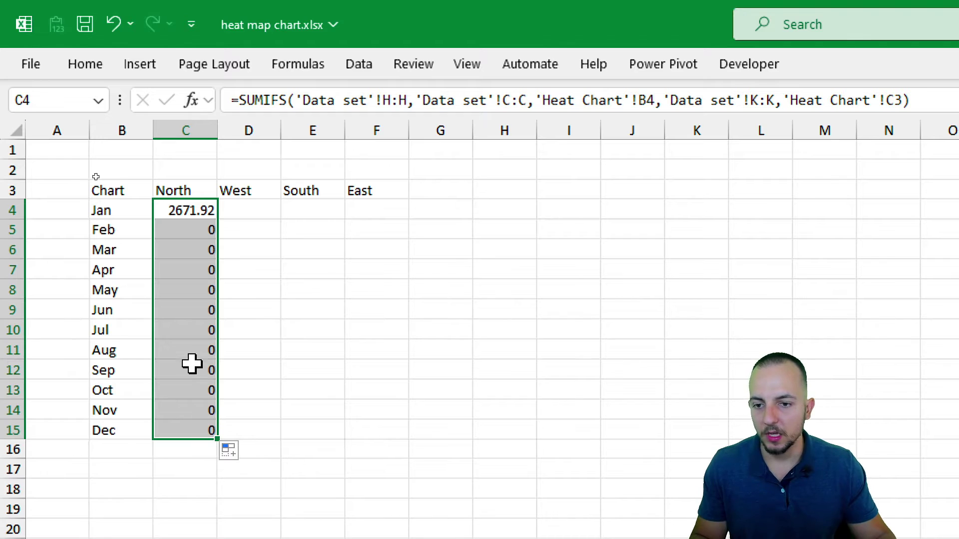
# Examine the month and region references of the North column formulas in C5, C4 and C7.
pyautogui.click(183, 233)
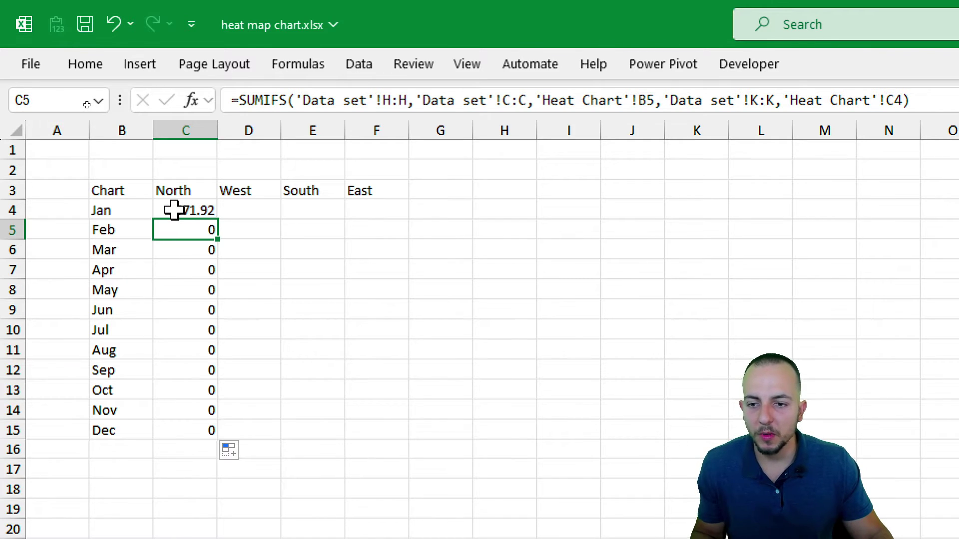
pyautogui.doubleClick(193, 210)
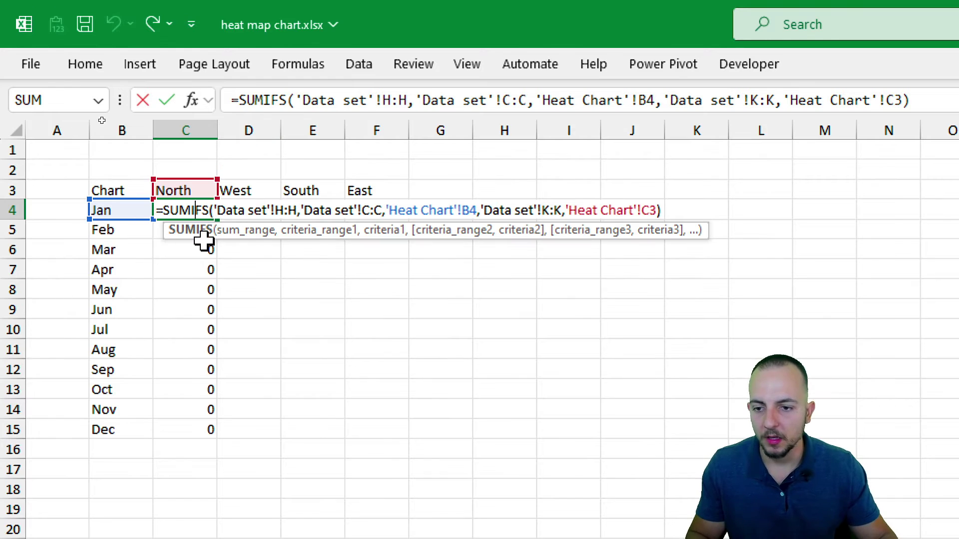
pyautogui.hotkey('ctrl', 'Return')
pyautogui.click(182, 267)
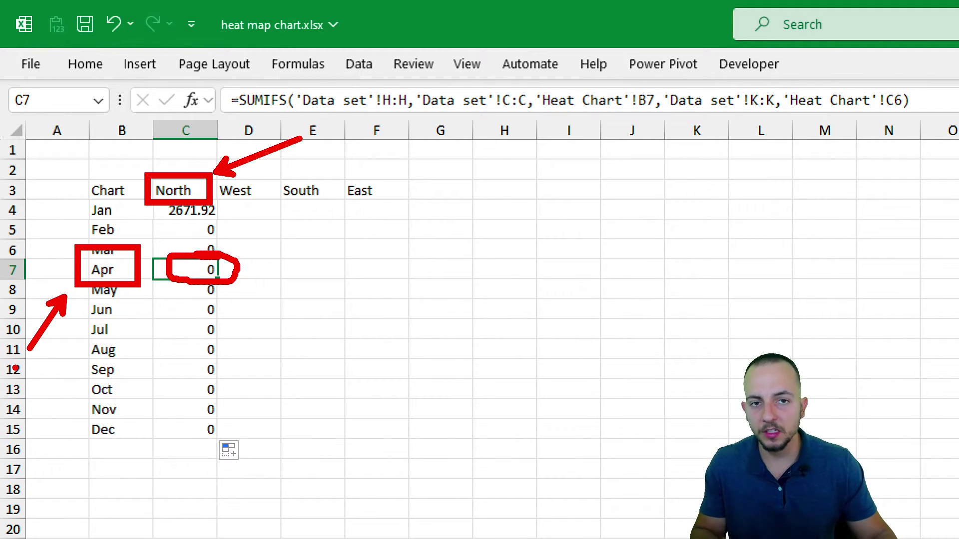
# Try pointing the region reference of the Apr formula in C7 at the North header in C3.
pyautogui.doubleClick(189, 269)
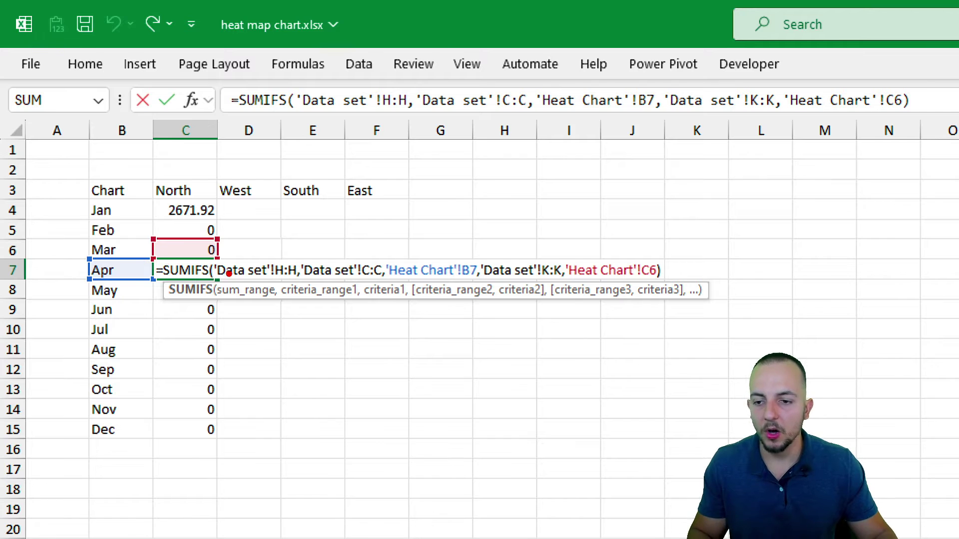
pyautogui.moveTo(124, 278)
pyautogui.mouseDown()
pyautogui.moveTo(135, 221)
pyautogui.moveTo(133, 270)
pyautogui.mouseUp()
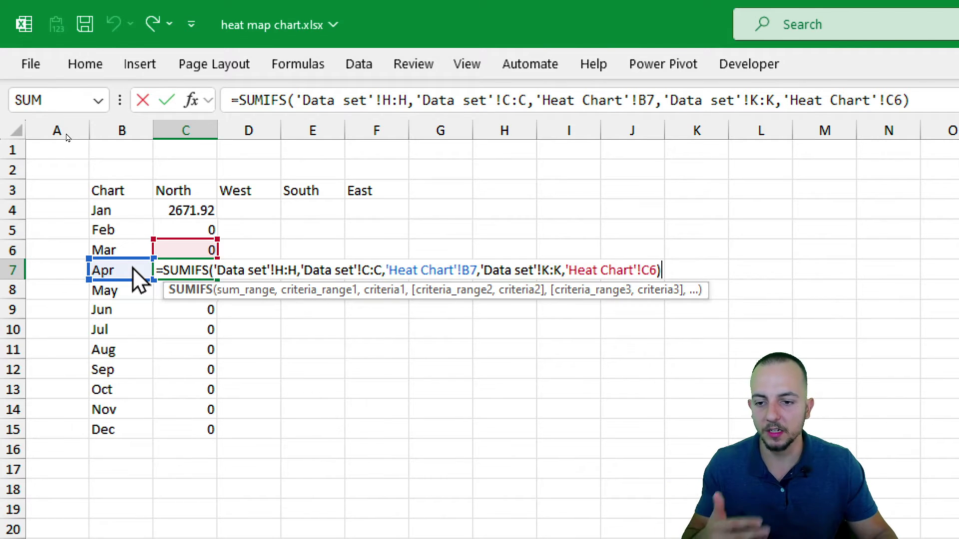
pyautogui.moveTo(131, 280); pyautogui.dragTo(106, 279)
pyautogui.moveTo(171, 139)
pyautogui.mouseDown()
pyautogui.moveTo(192, 143)
pyautogui.moveTo(203, 134)
pyautogui.moveTo(202, 150)
pyautogui.moveTo(205, 112)
pyautogui.mouseUp()
pyautogui.moveTo(295, 90)
pyautogui.mouseDown()
pyautogui.moveTo(207, 118)
pyautogui.moveTo(194, 80)
pyautogui.mouseUp()
pyautogui.press('e')
pyautogui.moveTo(144, 132); pyautogui.dragTo(31, 132)
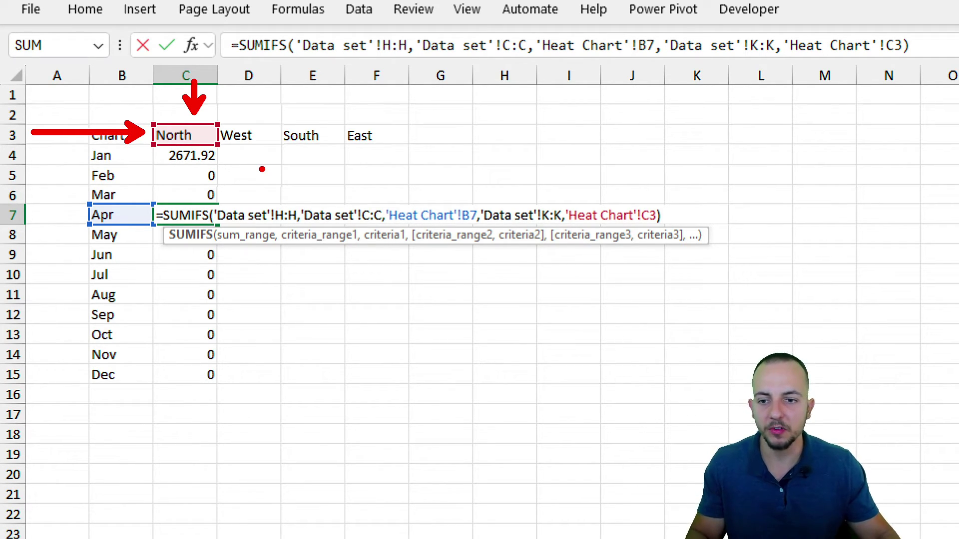
pyautogui.press('Escape')
pyautogui.press('Escape')
# Make the North header reference in the C4 SUMIFS formula absolute as 'Heat Chart'!$C$3.
pyautogui.doubleClick(183, 155)
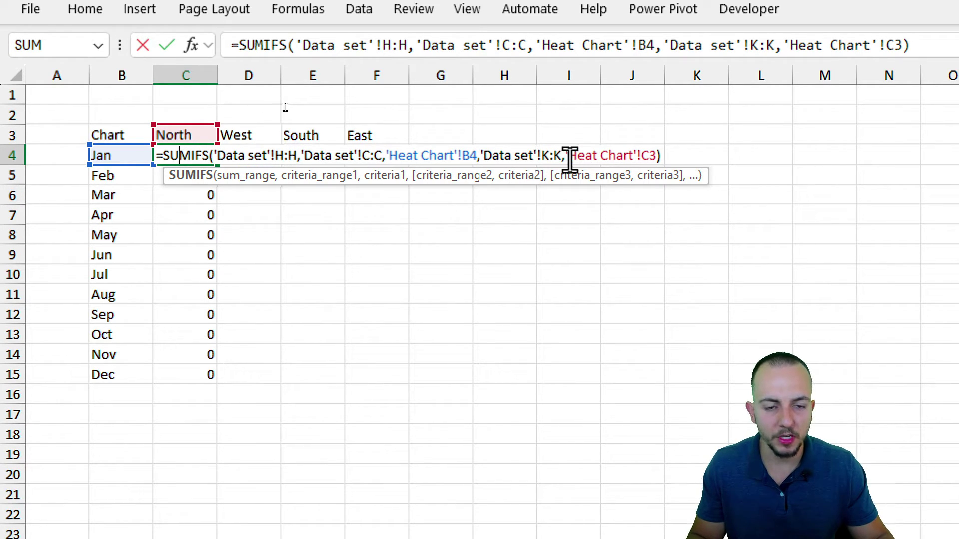
pyautogui.moveTo(569, 156)
pyautogui.mouseDown()
pyautogui.moveTo(658, 156)
pyautogui.moveTo(647, 269)
pyautogui.mouseUp()
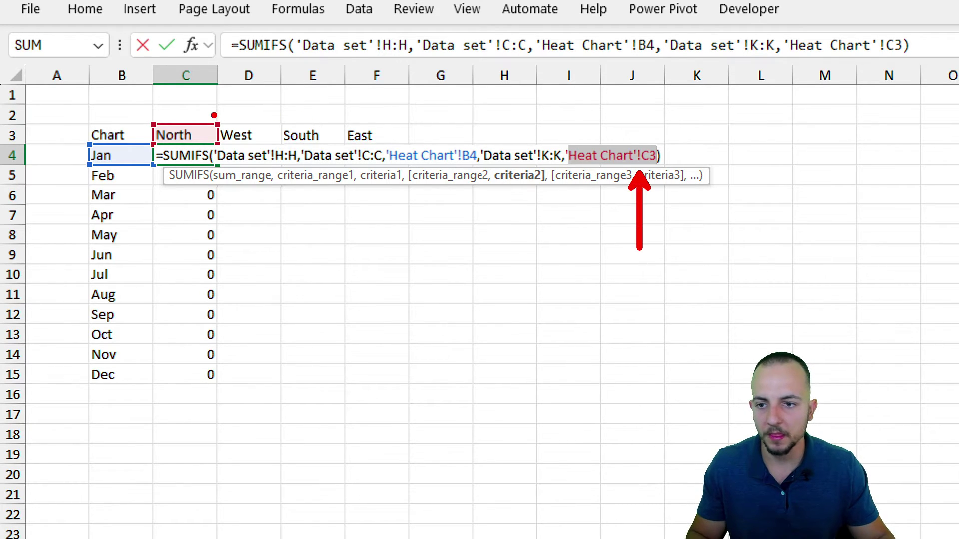
pyautogui.moveTo(200, 115)
pyautogui.mouseDown()
pyautogui.moveTo(150, 142)
pyautogui.moveTo(197, 116)
pyautogui.mouseUp()
pyautogui.press('Escape')
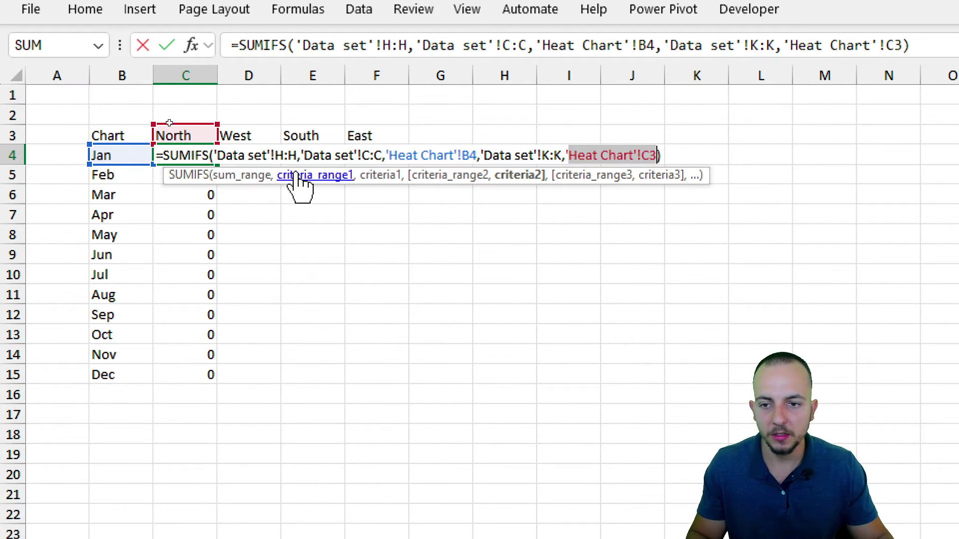
pyautogui.press('F4')
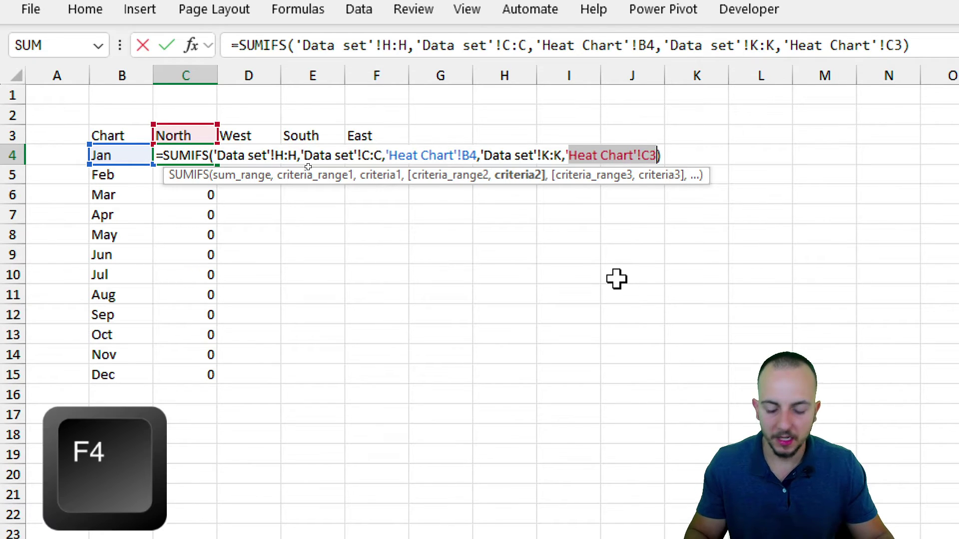
pyautogui.press('F4')
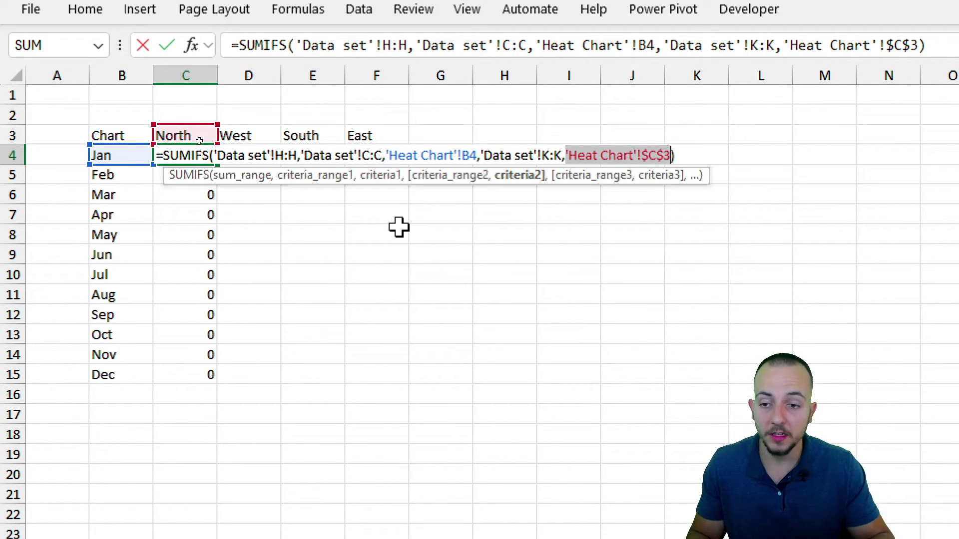
pyautogui.press('Return')
# Fill the C4 formula with the locked region reference down the North column to C15 and inspect the copy in C8.
pyautogui.click(192, 156)
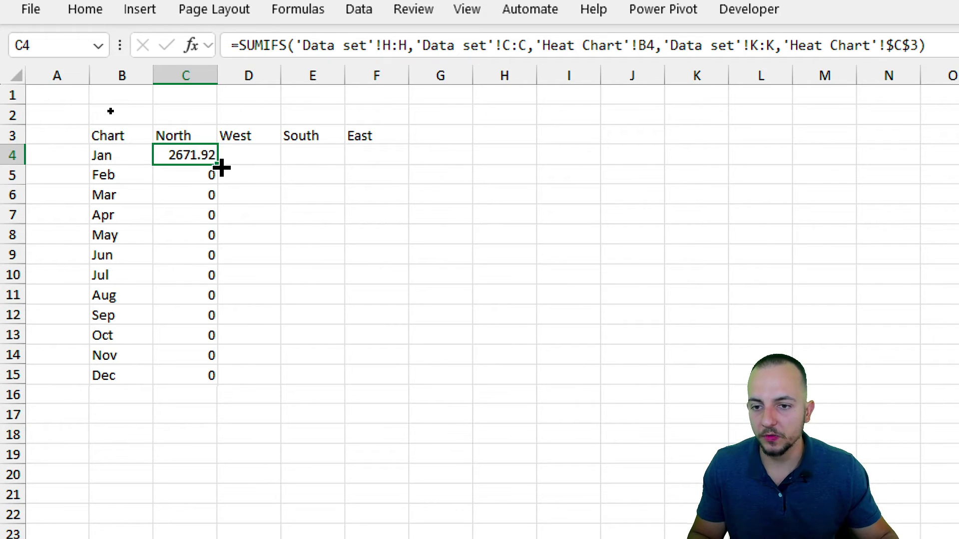
pyautogui.moveTo(221, 168); pyautogui.dragTo(210, 387)
pyautogui.click(197, 235)
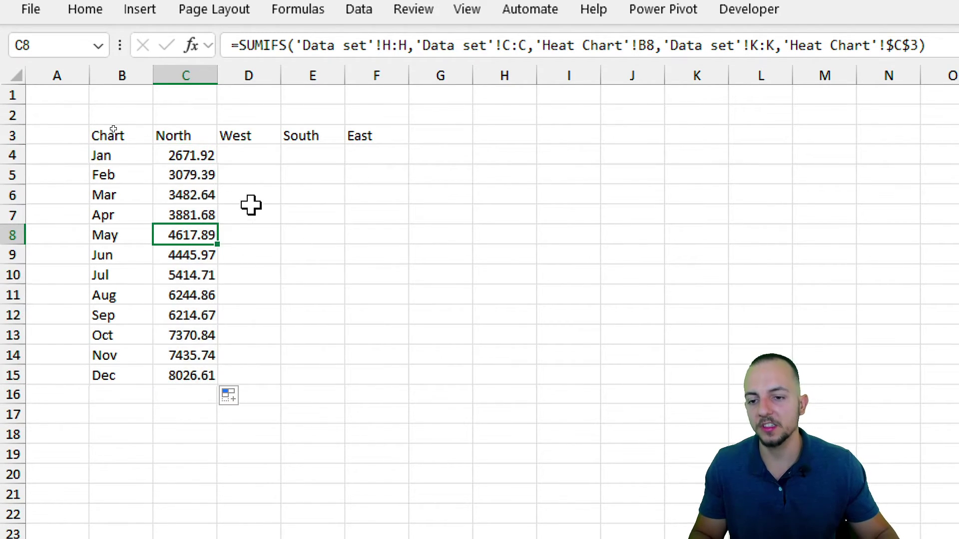
pyautogui.click(196, 155)
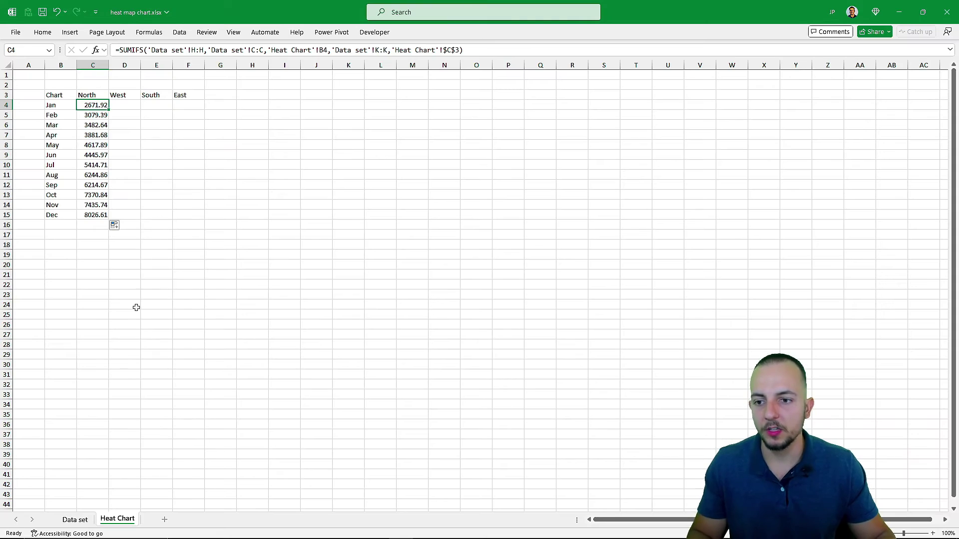
# Try filling the North formulas in C4:C15 across the West, South and East columns to F15.
pyautogui.click(78, 519)
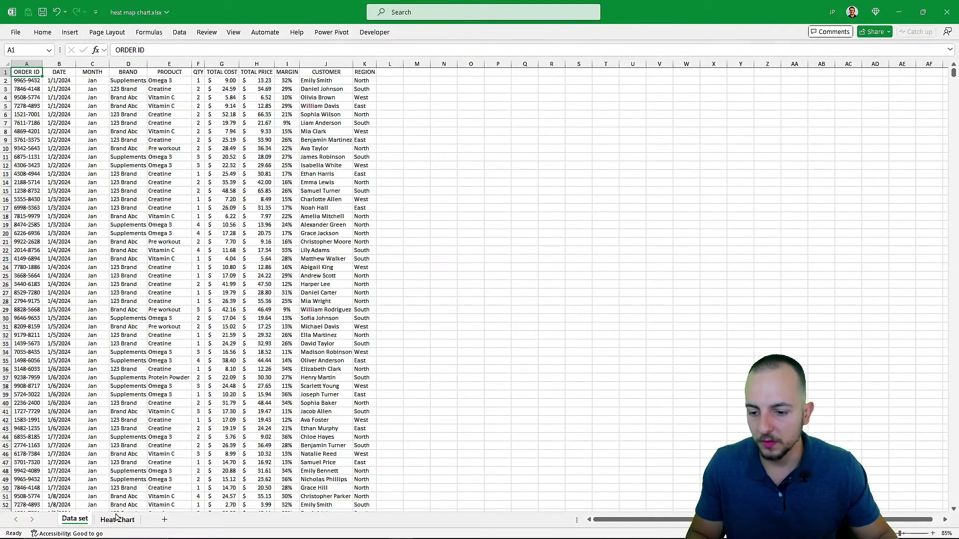
pyautogui.click(117, 519)
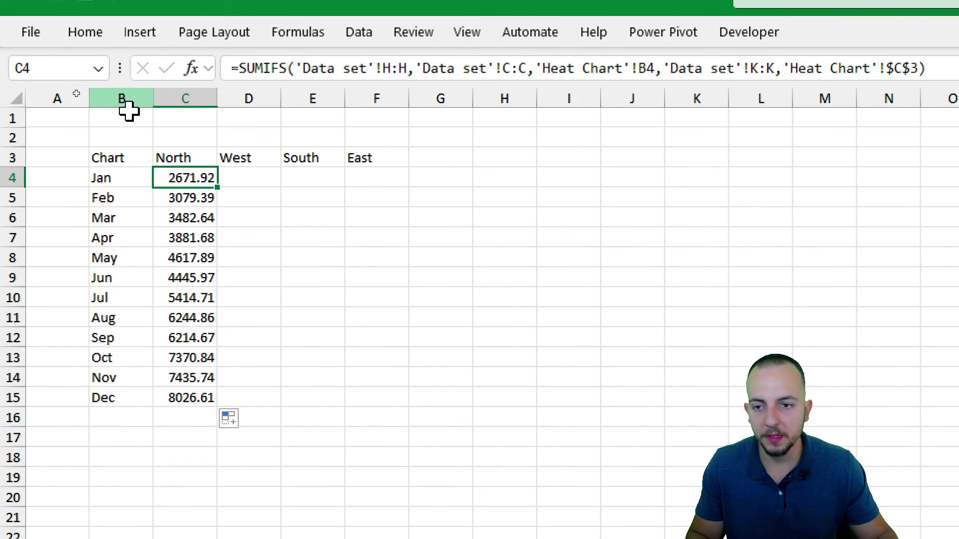
pyautogui.moveTo(180, 178); pyautogui.dragTo(180, 338)
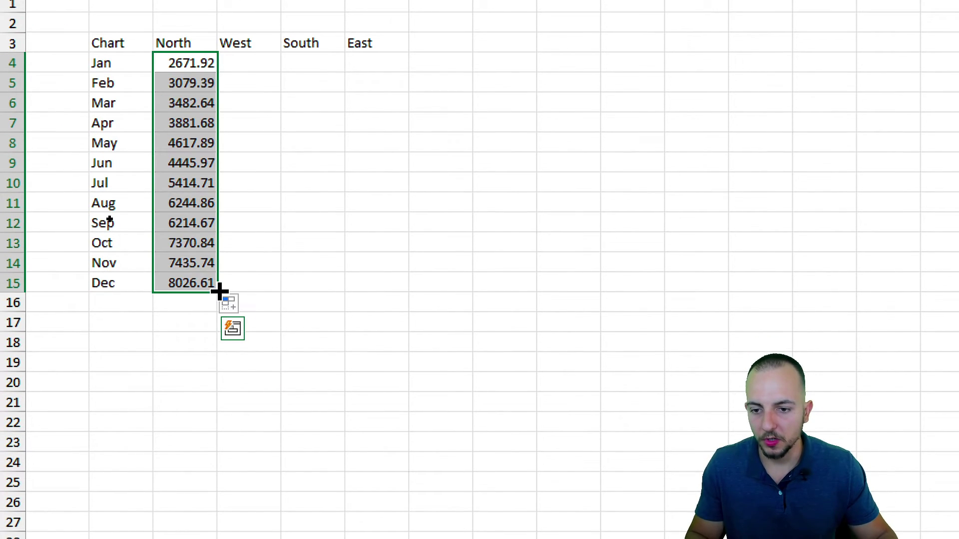
pyautogui.moveTo(219, 291); pyautogui.dragTo(400, 287)
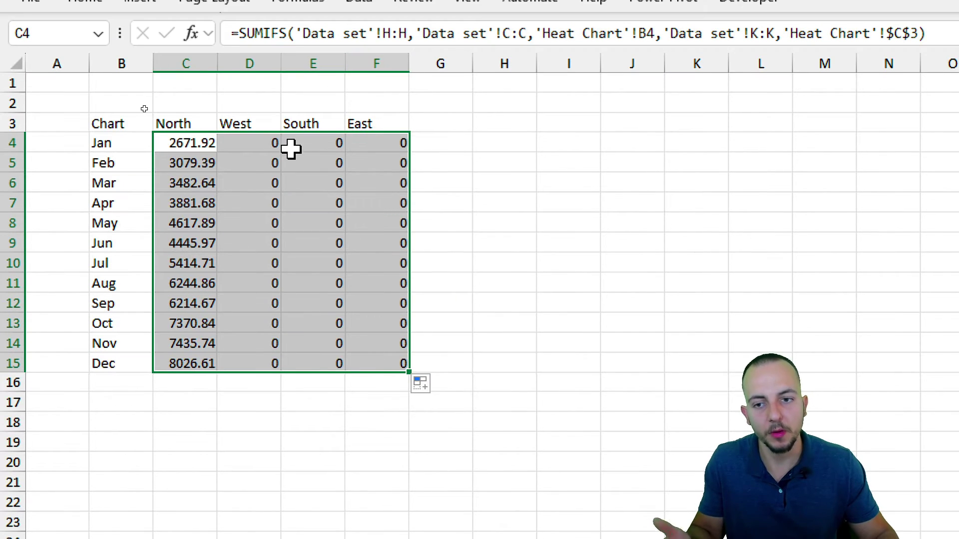
# Compare the Data set column references in the SUMIFS formulas of C4 and D4, especially the sum range.
pyautogui.click(193, 71)
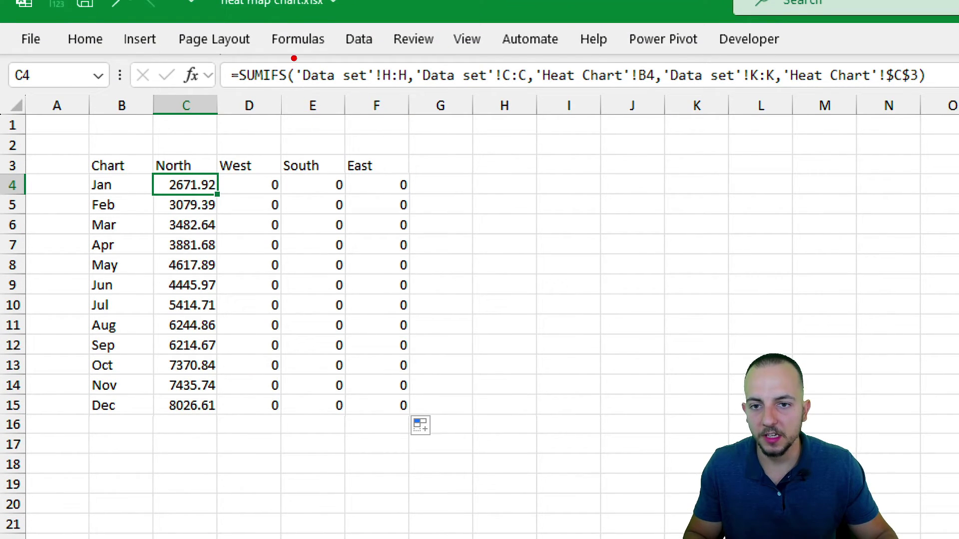
pyautogui.moveTo(289, 56); pyautogui.dragTo(418, 97)
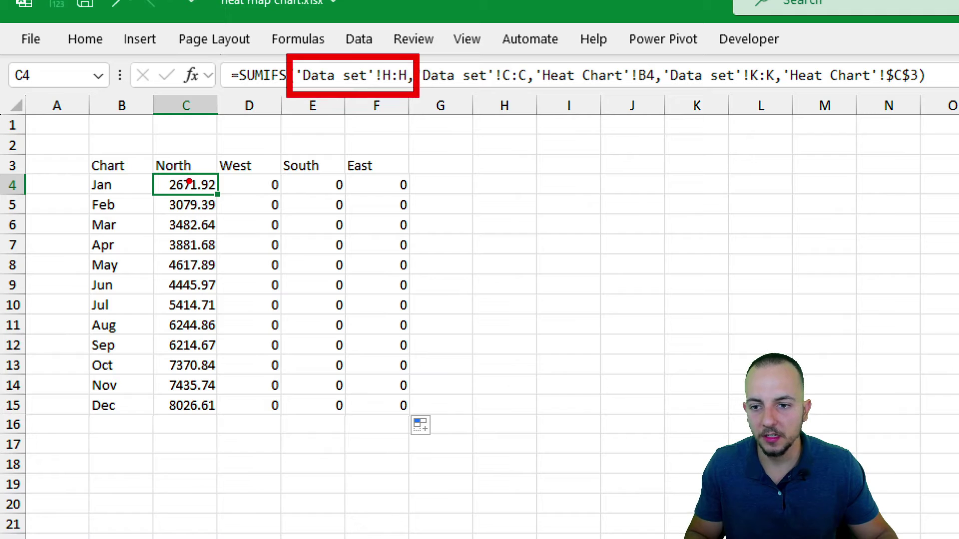
pyautogui.moveTo(190, 172)
pyautogui.mouseDown()
pyautogui.moveTo(250, 179)
pyautogui.moveTo(159, 165)
pyautogui.mouseUp()
pyautogui.moveTo(392, 112); pyautogui.dragTo(445, 173)
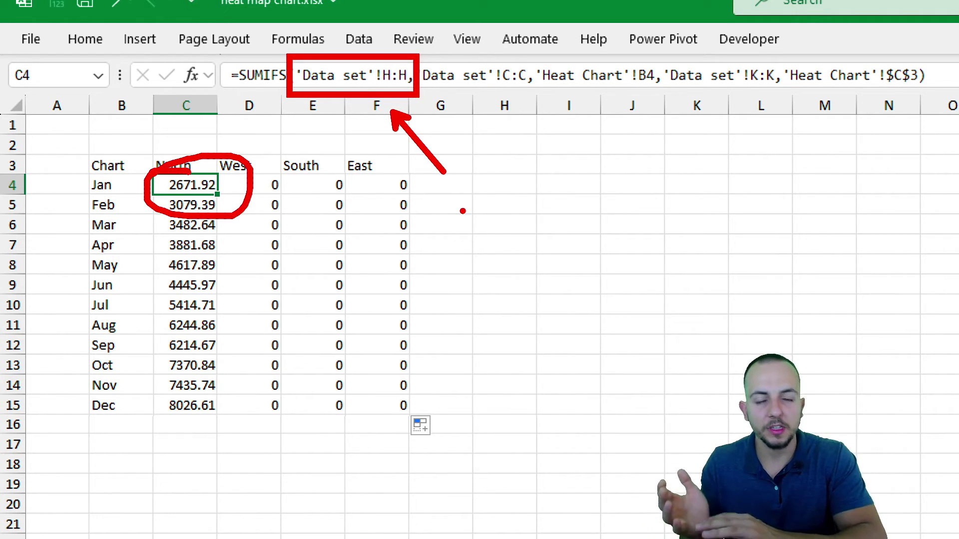
pyautogui.press('Escape')
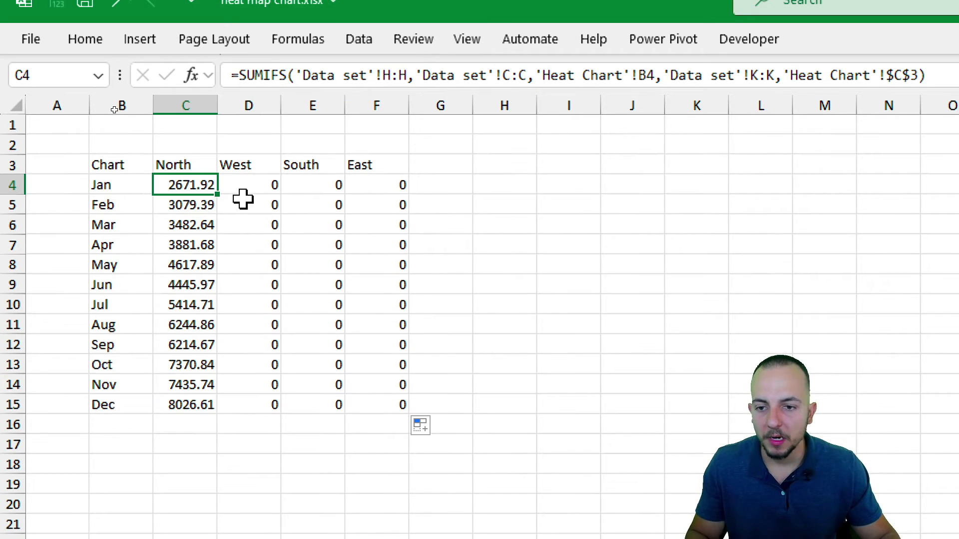
pyautogui.click(245, 187)
pyautogui.moveTo(269, 162); pyautogui.dragTo(227, 173)
pyautogui.moveTo(267, 213); pyautogui.dragTo(262, 274)
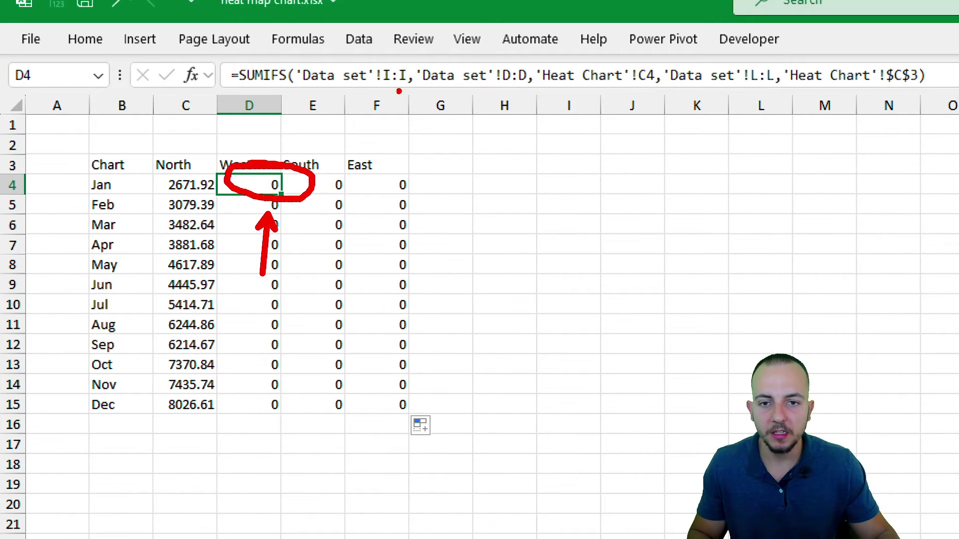
pyautogui.press('Escape')
pyautogui.moveTo(403, 61)
pyautogui.mouseDown()
pyautogui.moveTo(394, 97)
pyautogui.moveTo(414, 67)
pyautogui.mouseUp()
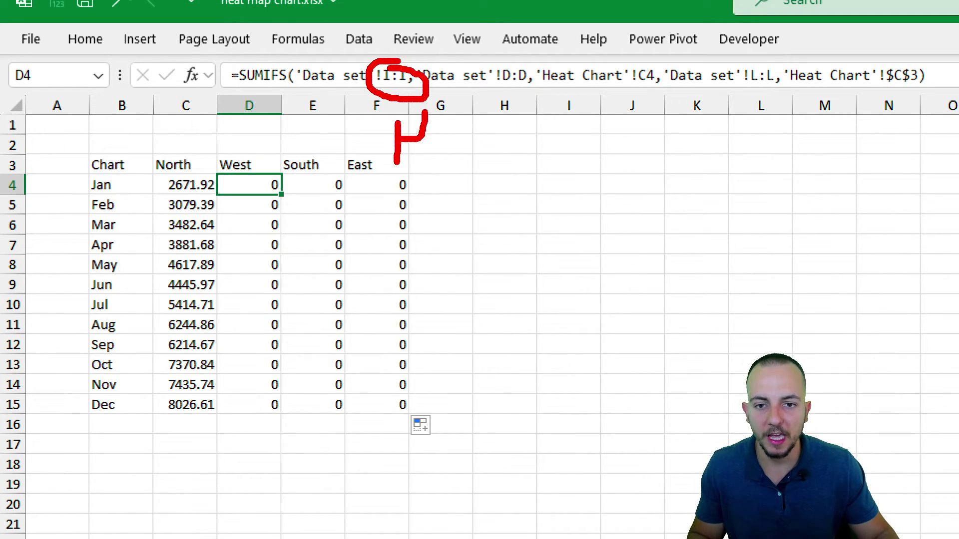
pyautogui.hotkey('ctrl', 'z')
pyautogui.hotkey('ctrl', 'z')
pyautogui.hotkey('ctrl', 'z')
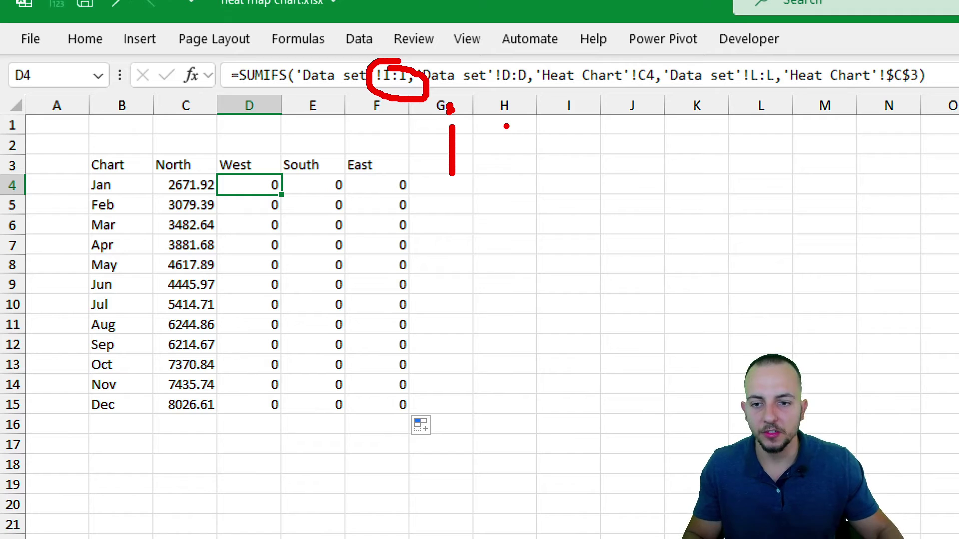
pyautogui.press('Escape')
# Make the three Data set ranges in the C4 SUMIFS formula absolute as $H:$H, $C:$C and $K:$K.
pyautogui.click(172, 189)
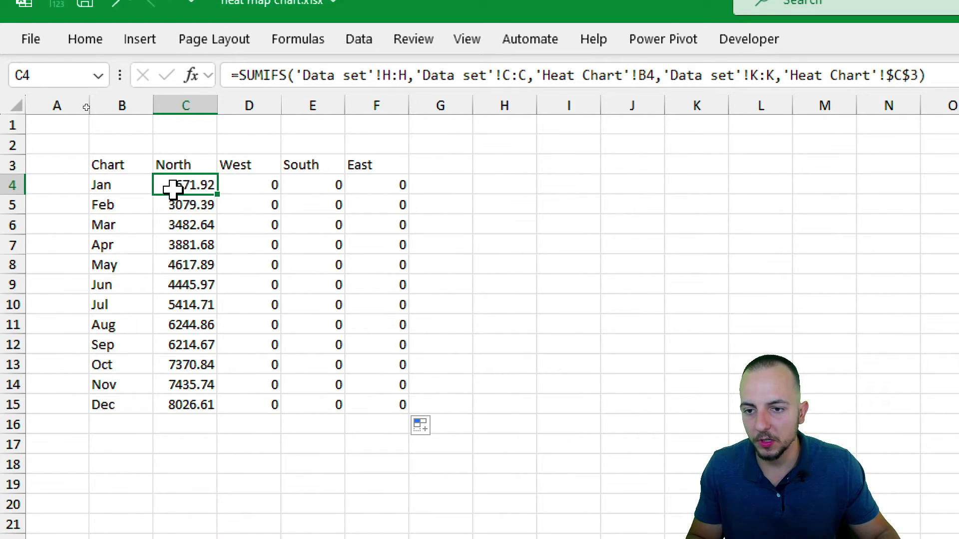
pyautogui.doubleClick(173, 188)
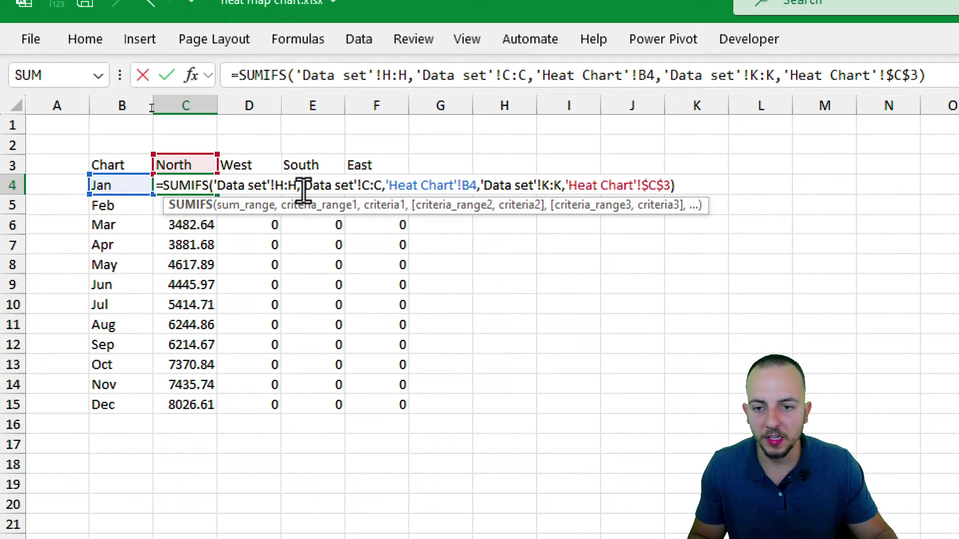
pyautogui.moveTo(218, 185); pyautogui.dragTo(298, 185)
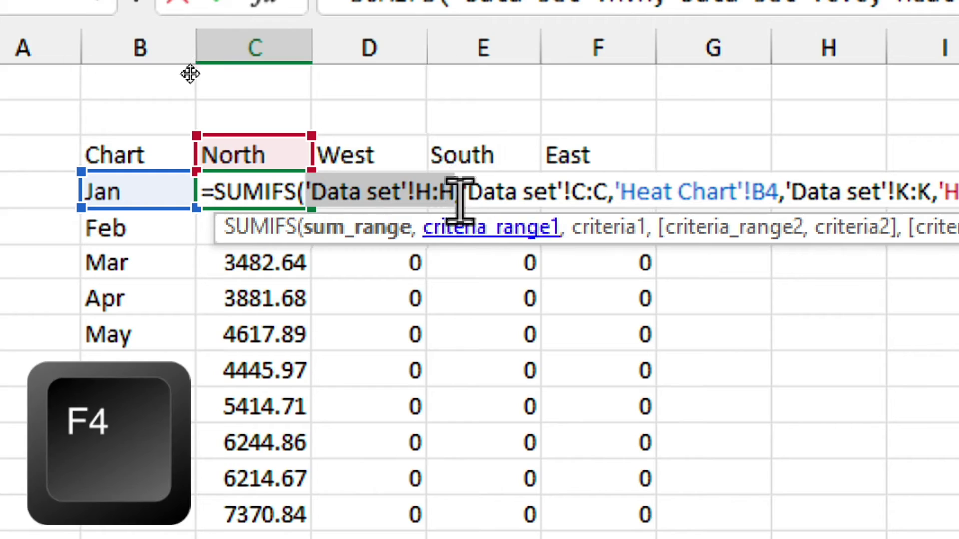
pyautogui.press('F4')
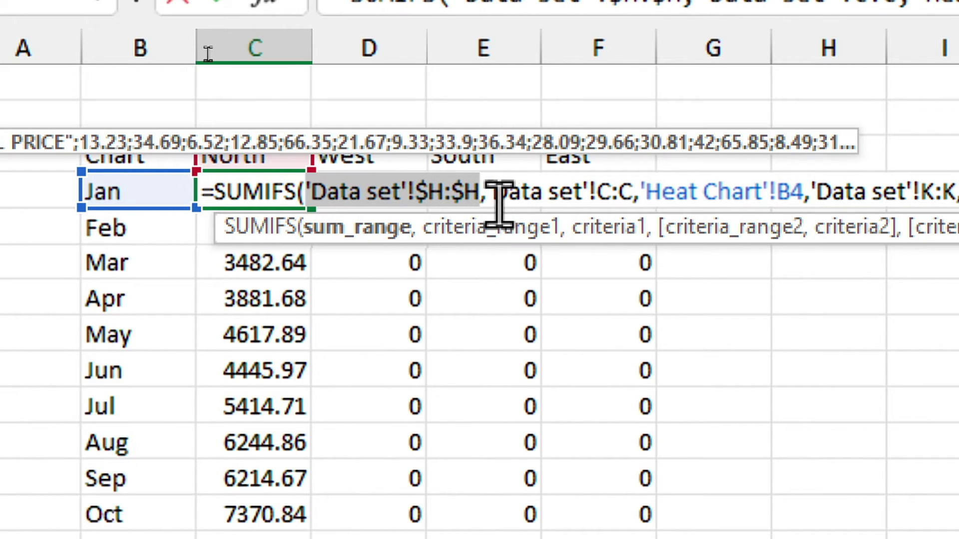
pyautogui.moveTo(482, 192); pyautogui.dragTo(632, 197)
pyautogui.press('F4')
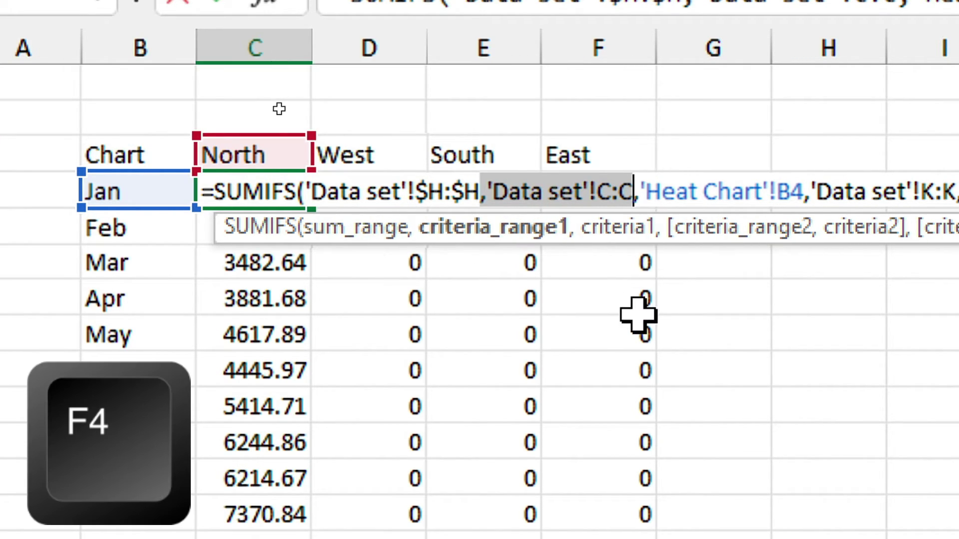
pyautogui.moveTo(838, 192); pyautogui.dragTo(931, 193)
pyautogui.moveTo(627, 176); pyautogui.dragTo(677, 174)
pyautogui.press('F4')
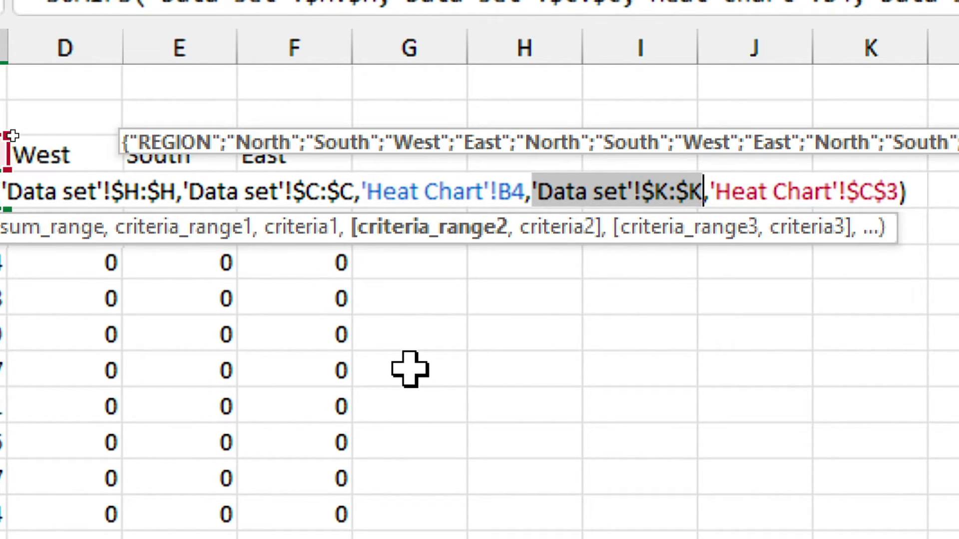
pyautogui.press('Return')
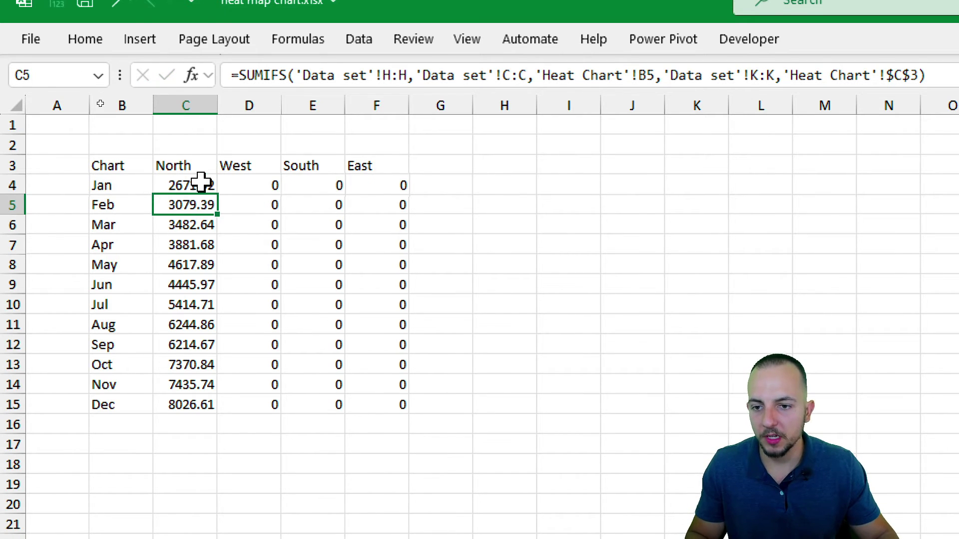
# Fill the C4 formula with the locked Data set ranges across the whole month and region grid C4:F15.
pyautogui.click(198, 184)
pyautogui.moveTo(225, 189); pyautogui.dragTo(410, 418)
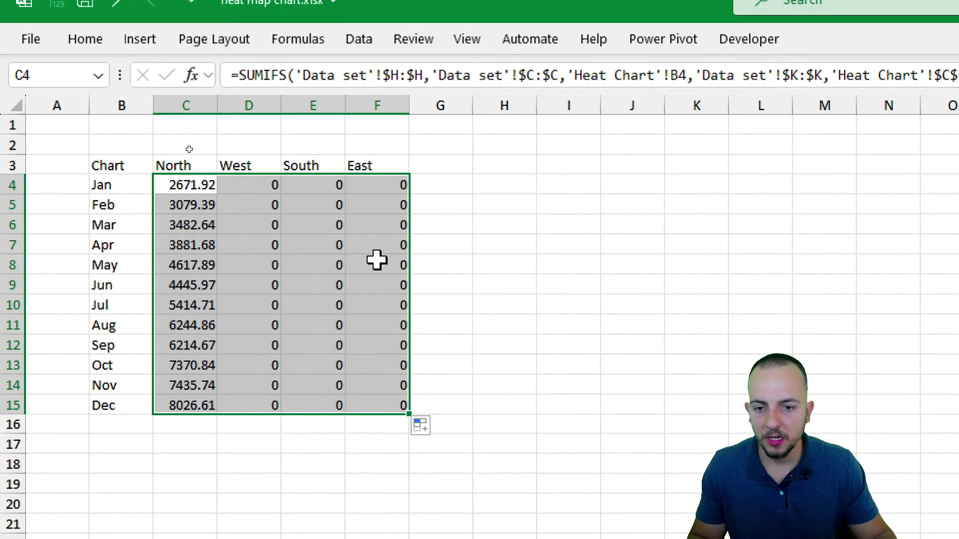
pyautogui.click(334, 265)
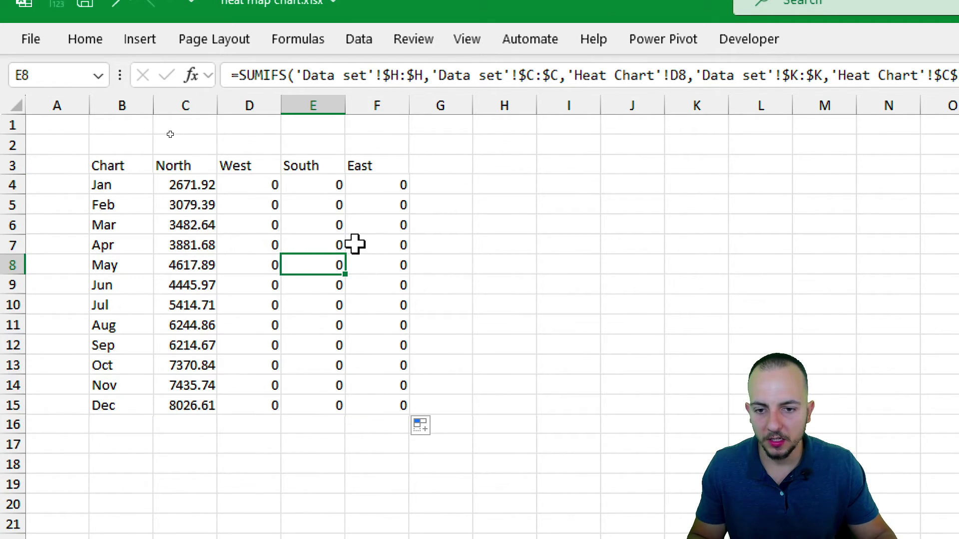
# Try pointing the month reference of the South formula in E8 at the May label in B8.
pyautogui.doubleClick(333, 265)
pyautogui.moveTo(250, 273)
pyautogui.mouseDown()
pyautogui.moveTo(291, 246)
pyautogui.moveTo(243, 273)
pyautogui.mouseUp()
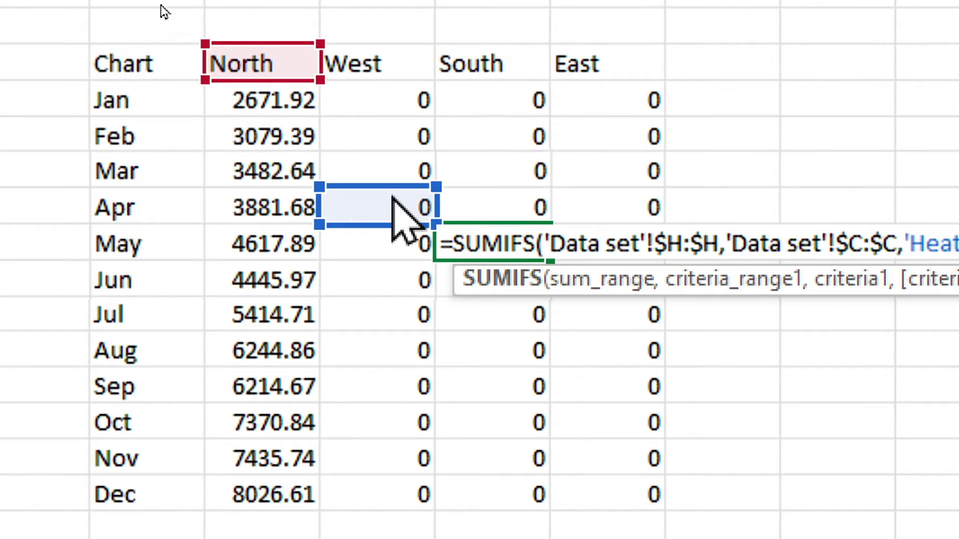
pyautogui.moveTo(367, 260); pyautogui.dragTo(208, 220)
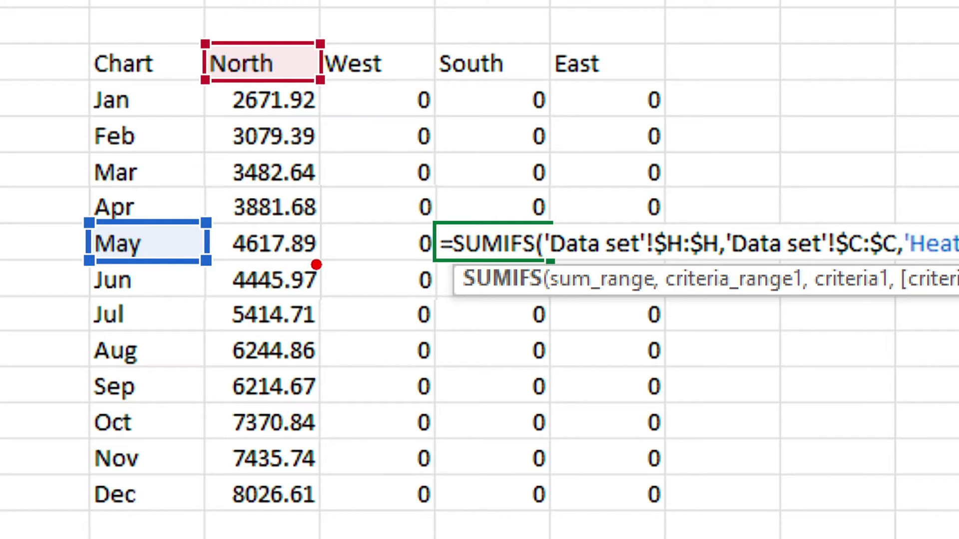
pyautogui.moveTo(150, 260); pyautogui.dragTo(381, 274)
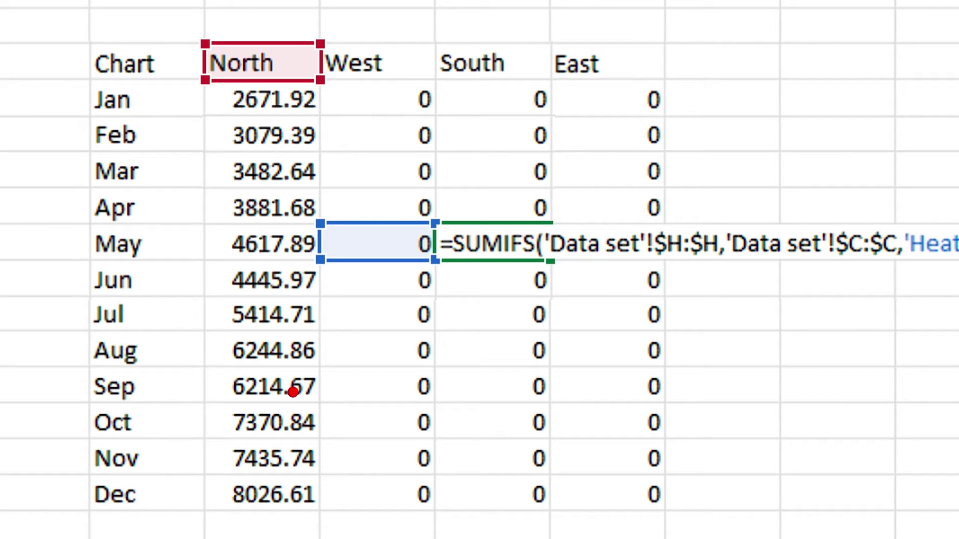
pyautogui.press('Escape')
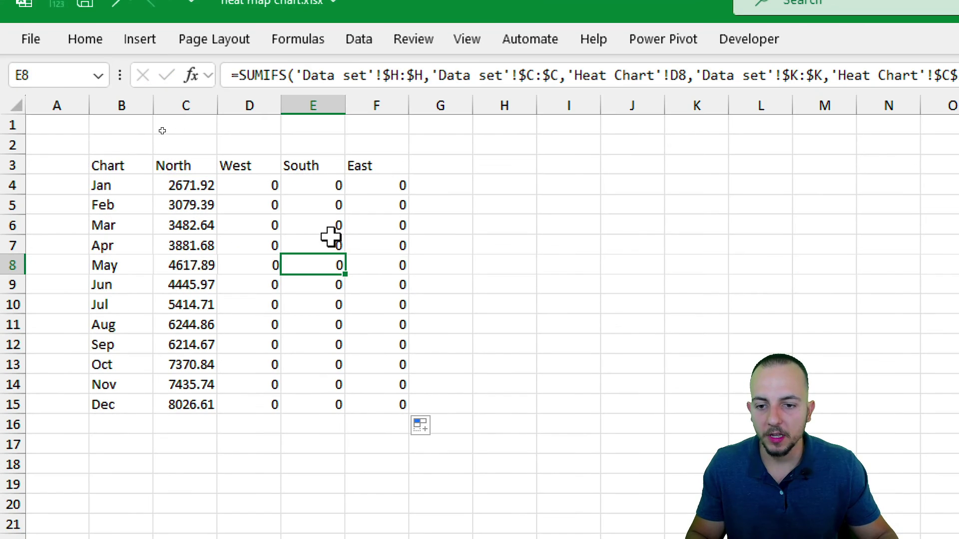
# Lock only the column of the month reference in the C4 SUMIFS formula, making it $B4.
pyautogui.click(203, 188)
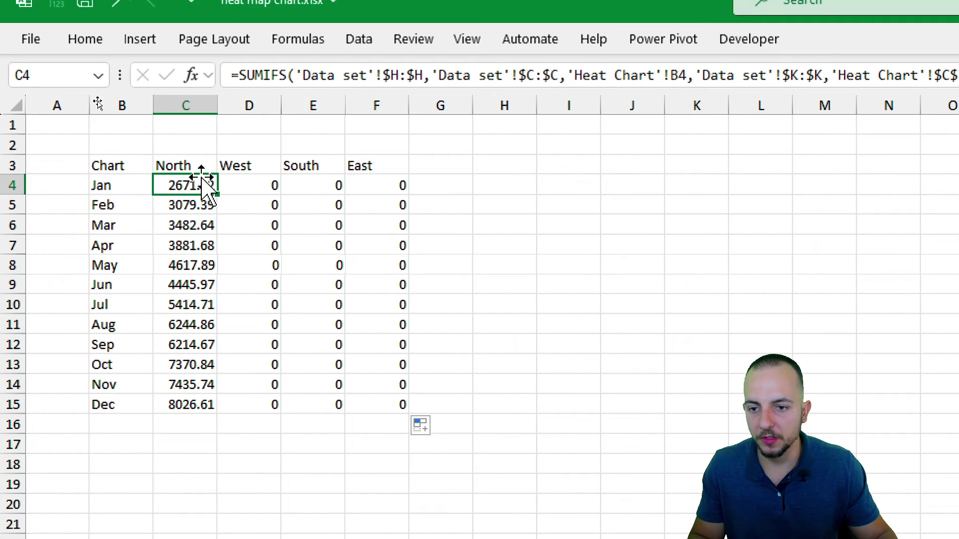
pyautogui.doubleClick(174, 187)
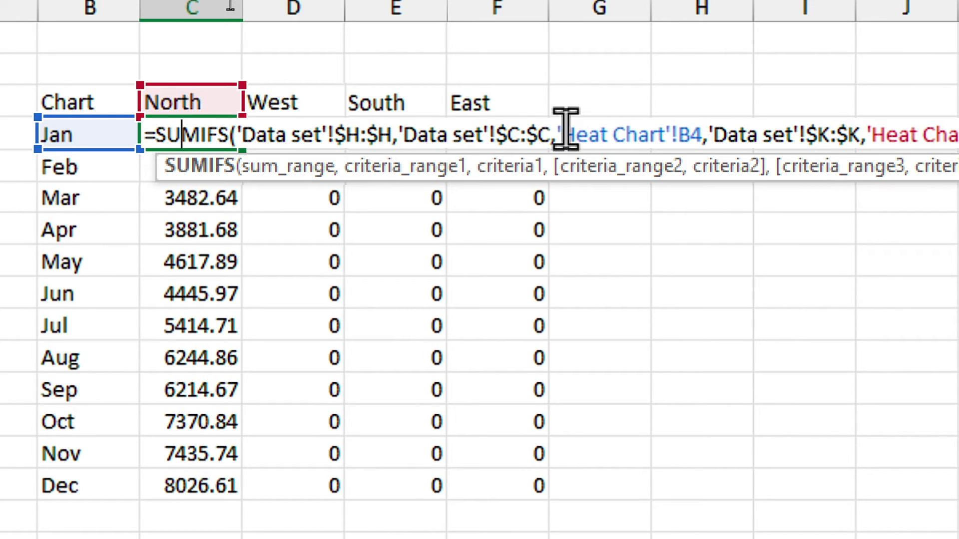
pyautogui.moveTo(417, 181); pyautogui.dragTo(463, 181)
pyautogui.moveTo(639, 129); pyautogui.dragTo(702, 133)
pyautogui.press('F4')
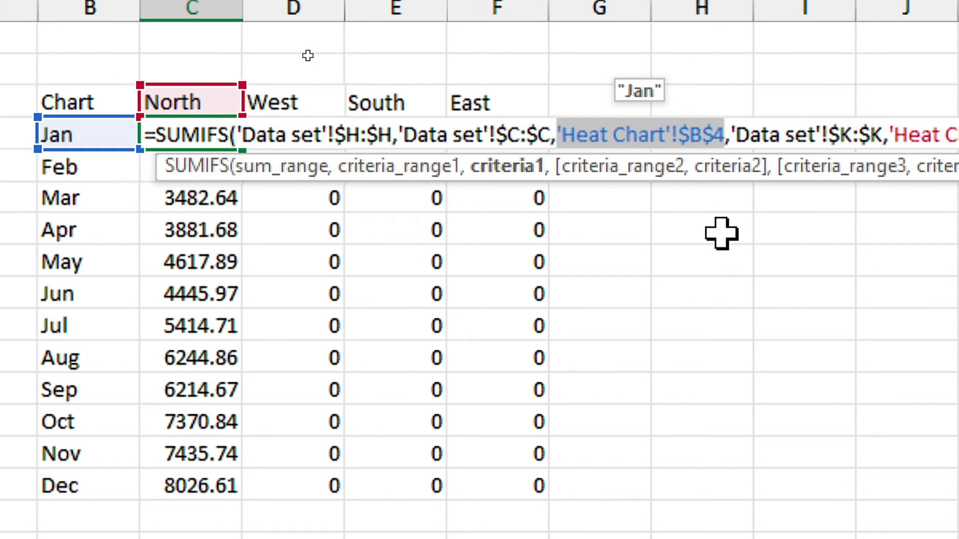
pyautogui.press('F4')
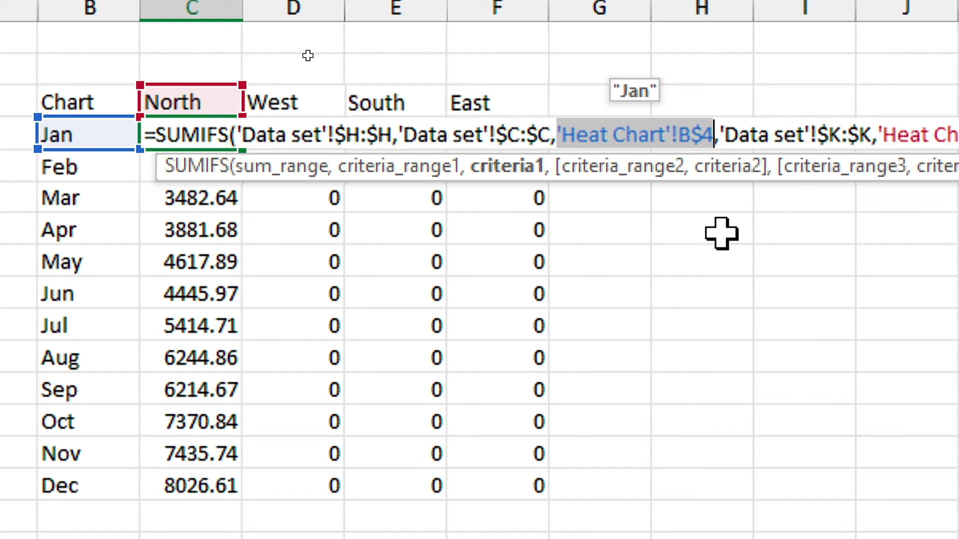
pyautogui.press('F4')
pyautogui.press('F4')
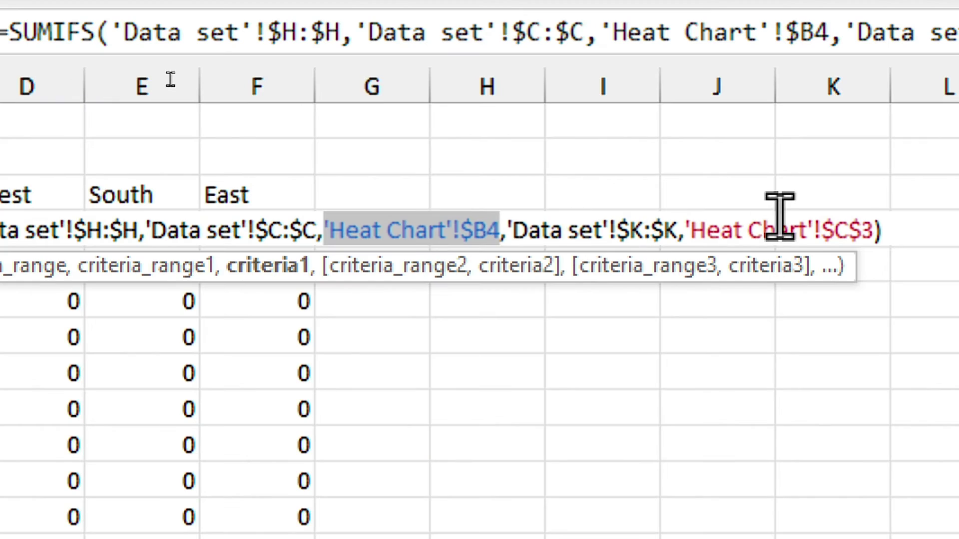
# Lock only the row of the region reference in the C4 formula as C$3 and fill the formula across C4:F15.
pyautogui.moveTo(682, 217); pyautogui.dragTo(873, 215)
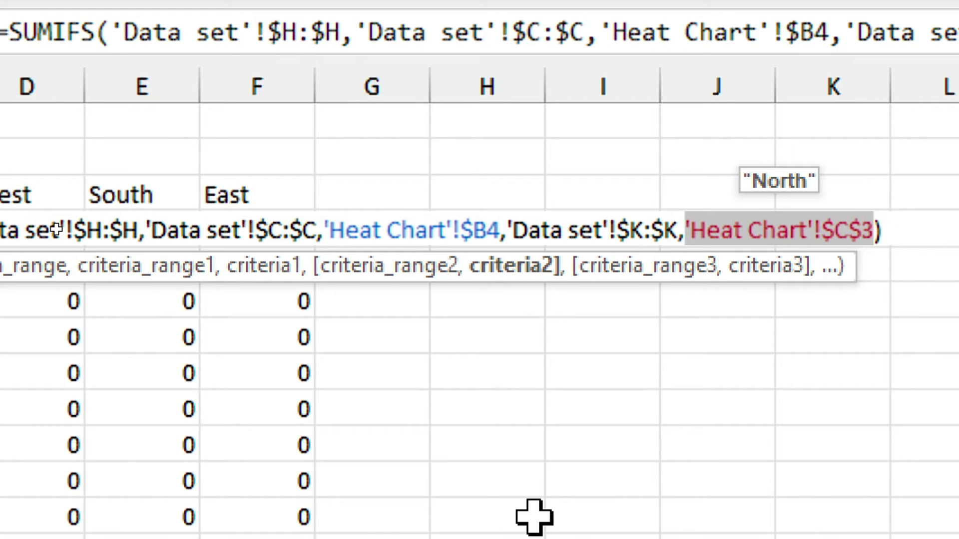
pyautogui.press('F4')
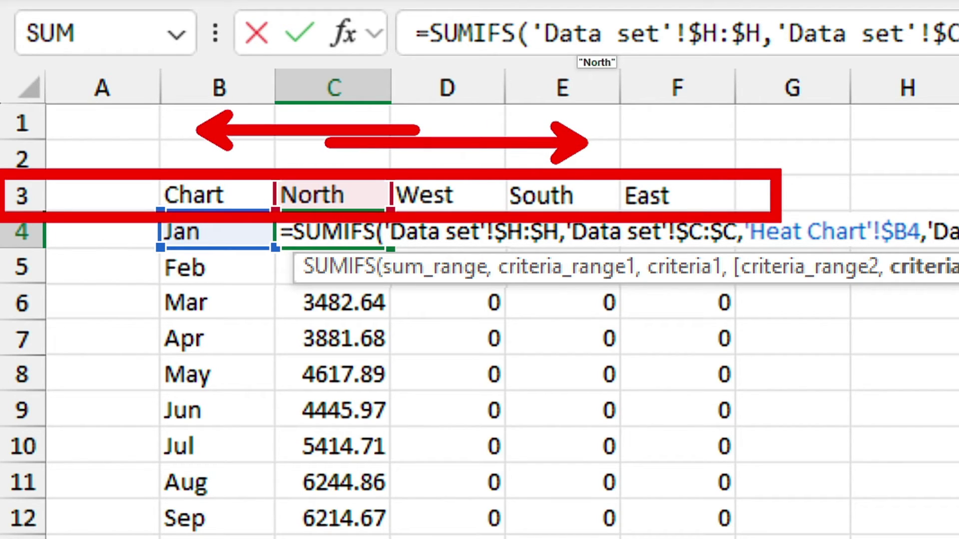
pyautogui.press('Return')
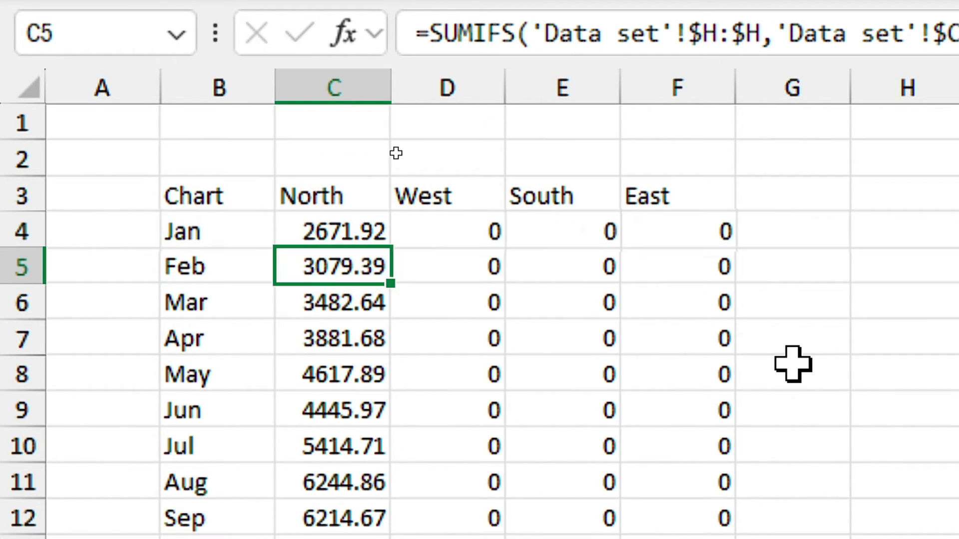
pyautogui.click(334, 232)
pyautogui.moveTo(218, 194); pyautogui.dragTo(406, 415)
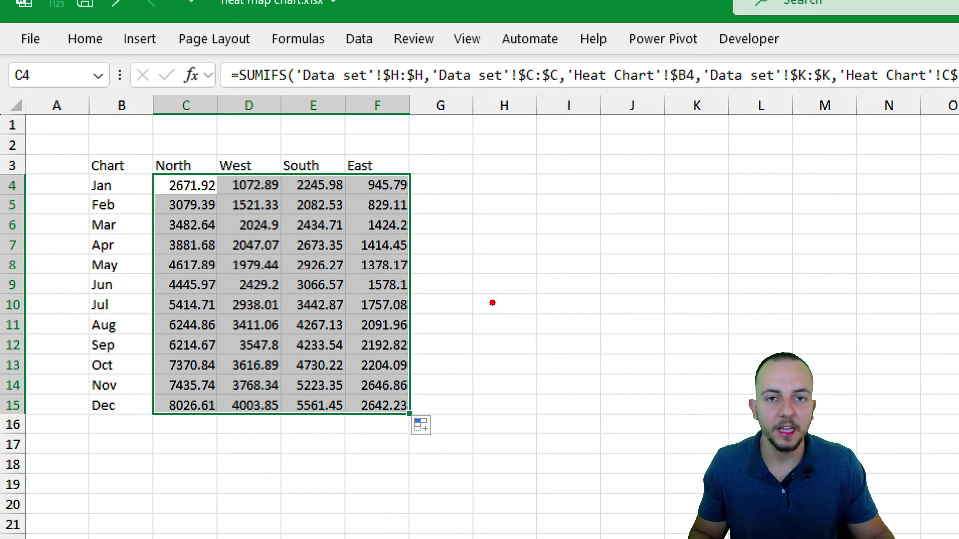
pyautogui.moveTo(146, 152); pyautogui.dragTo(416, 178)
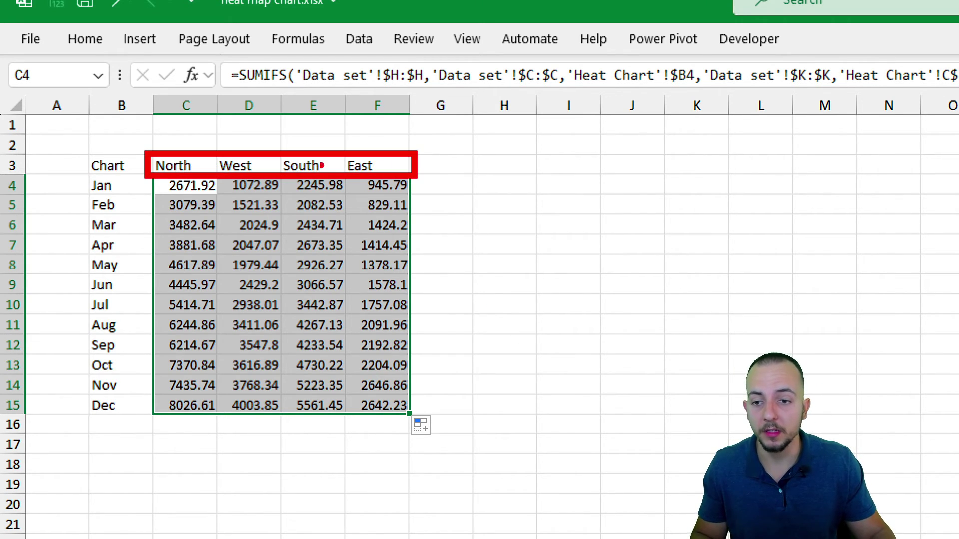
pyautogui.moveTo(70, 169)
pyautogui.mouseDown()
pyautogui.moveTo(145, 327)
pyautogui.moveTo(145, 422)
pyautogui.mouseUp()
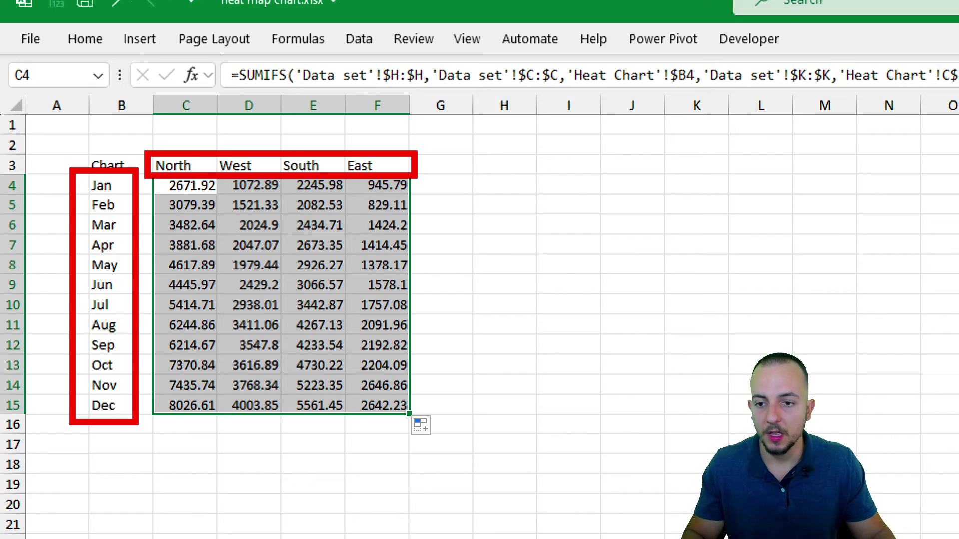
pyautogui.press('Escape')
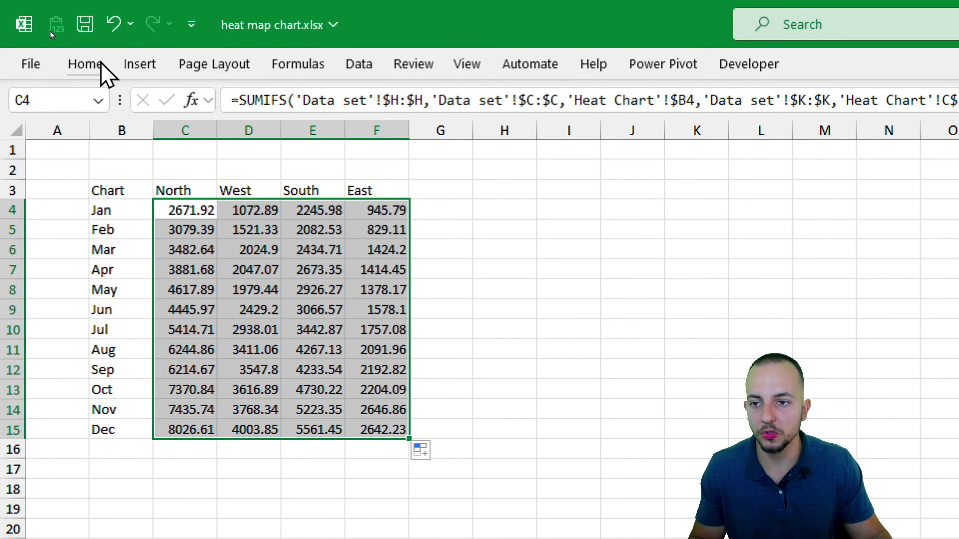
# Apply the green-yellow-red color scale as conditional formatting to the totals in C4:F15.
pyautogui.click(95, 40)
pyautogui.click(507, 147)
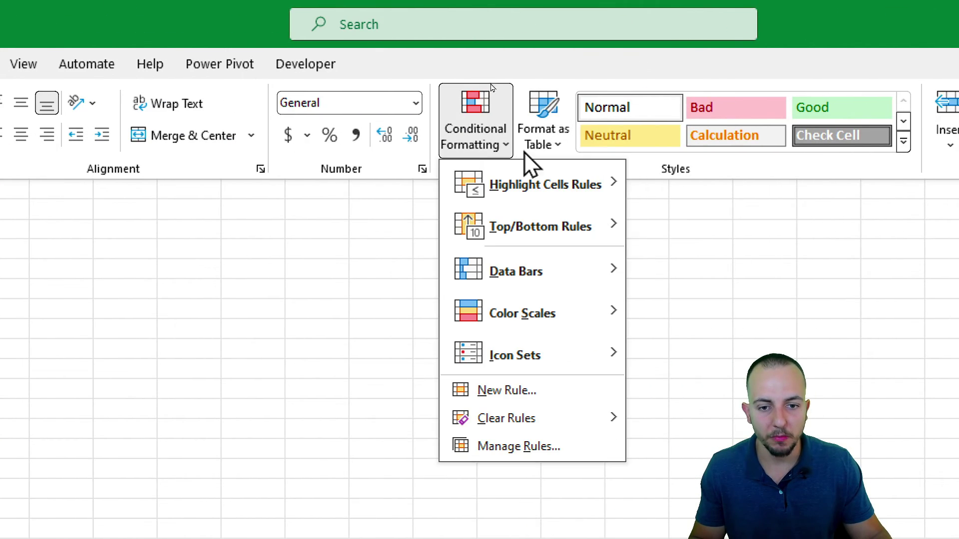
pyautogui.moveTo(548, 320)
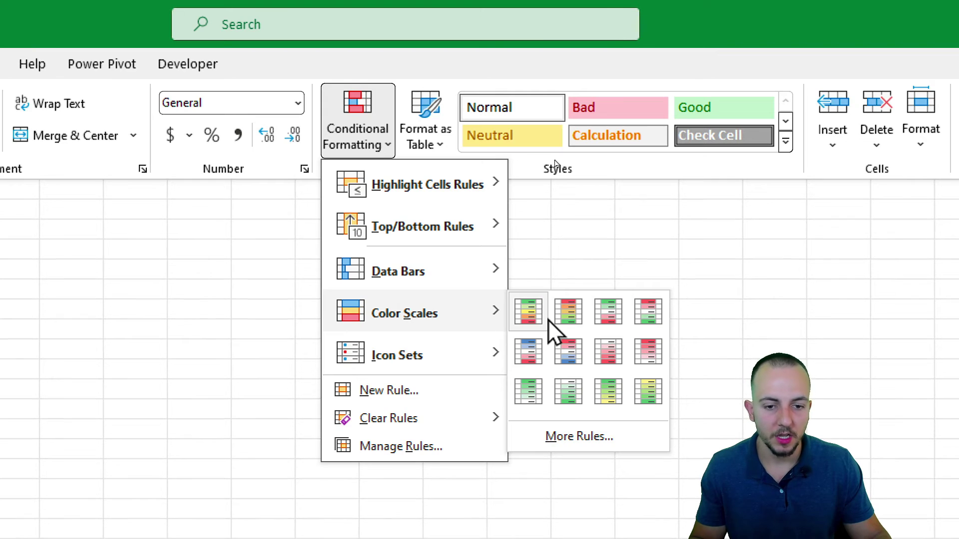
pyautogui.click(528, 317)
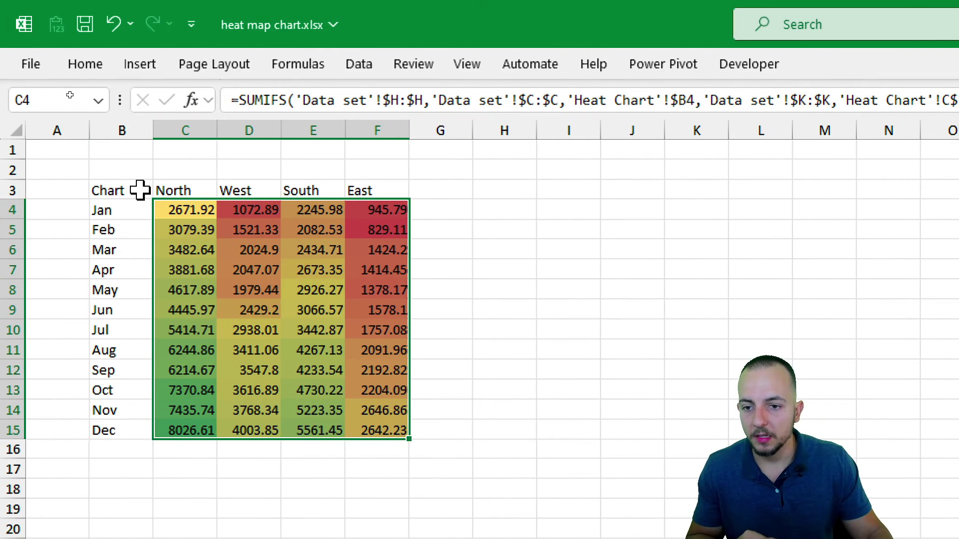
# Center the contents of the whole table B3:F15 horizontally and vertically.
pyautogui.moveTo(58, 191); pyautogui.dragTo(298, 429)
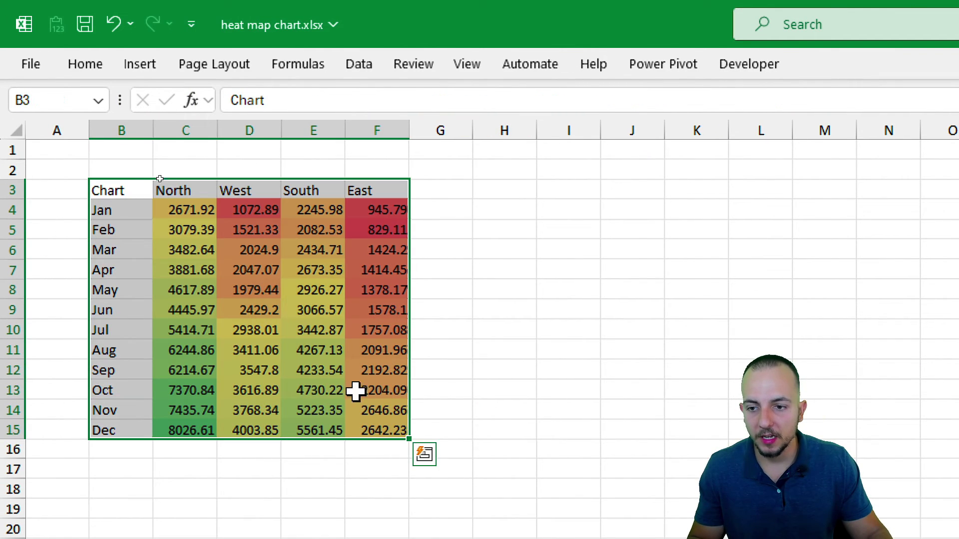
pyautogui.click(99, 75)
pyautogui.click(465, 135)
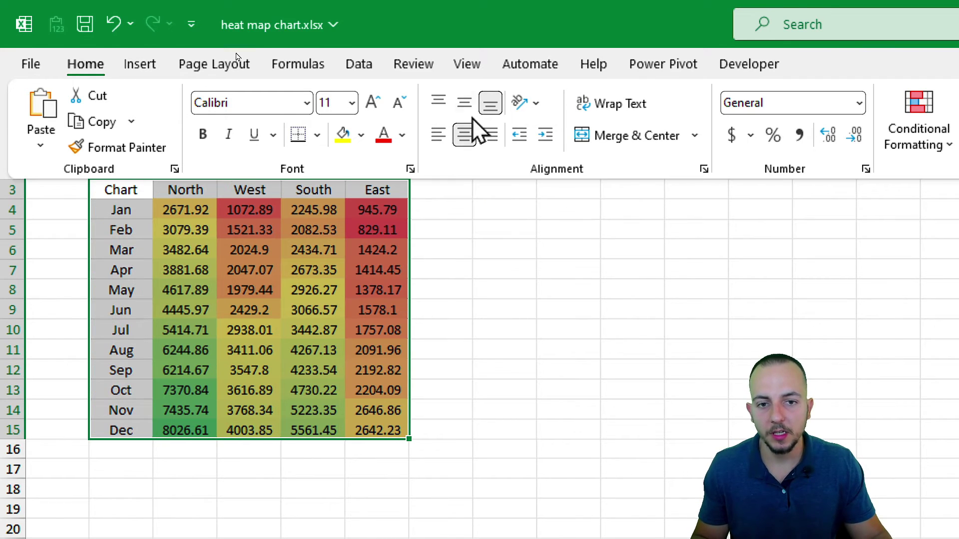
pyautogui.click(464, 102)
# Make the text of table B3:F15 bold and apply All Borders to its cells.
pyautogui.click(203, 135)
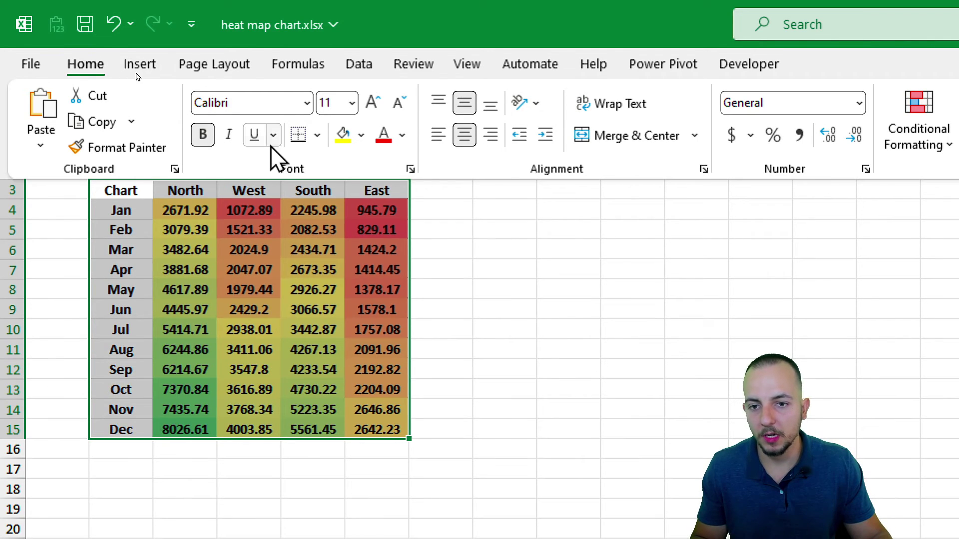
pyautogui.click(316, 135)
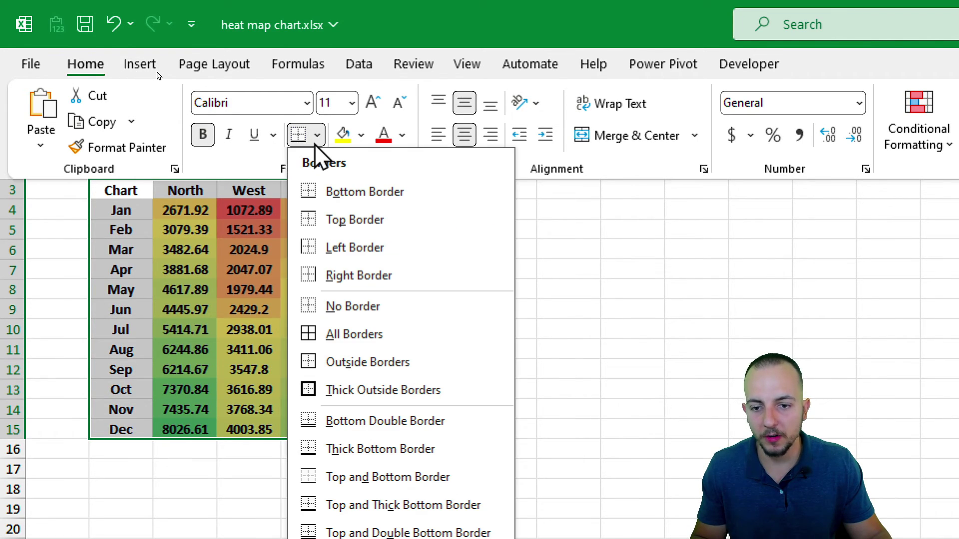
pyautogui.click(371, 343)
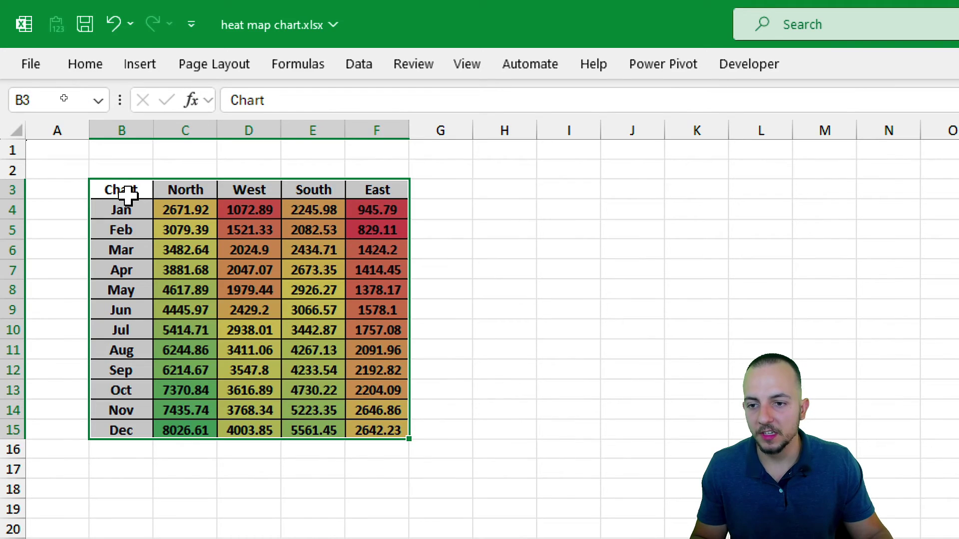
# Set the font color of the header row B3:F3 and the month labels B4:B15 to white.
pyautogui.moveTo(128, 193); pyautogui.dragTo(374, 192)
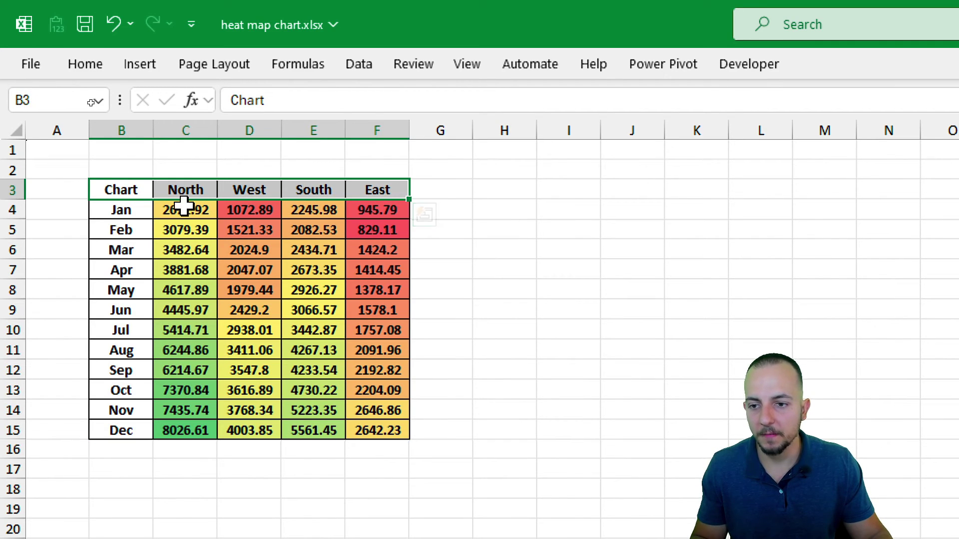
pyautogui.moveTo(122, 210); pyautogui.dragTo(144, 430)
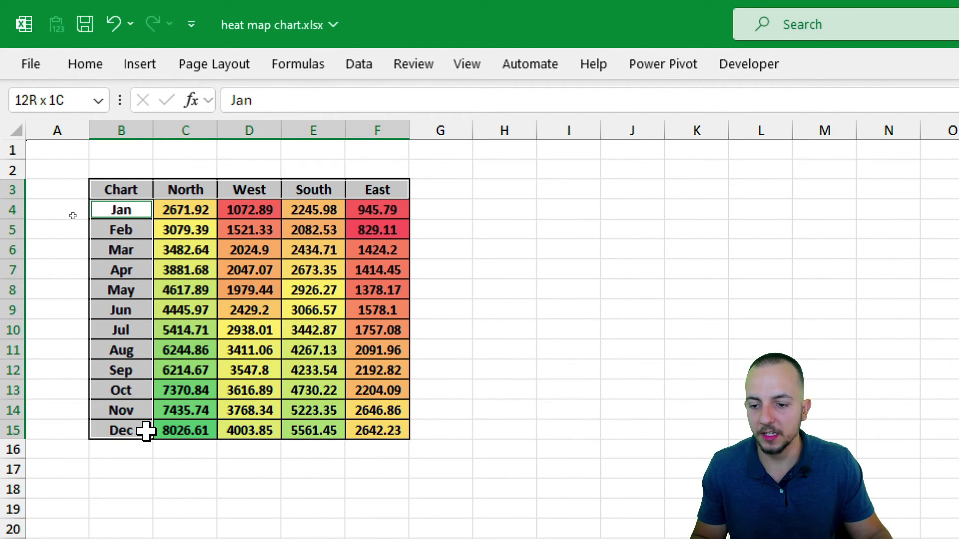
pyautogui.click(90, 66)
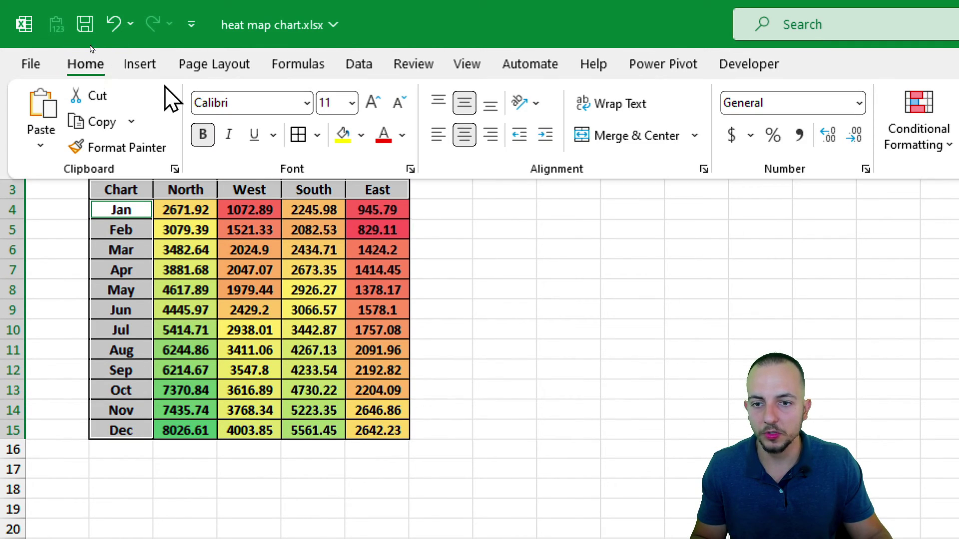
pyautogui.click(402, 136)
pyautogui.click(384, 220)
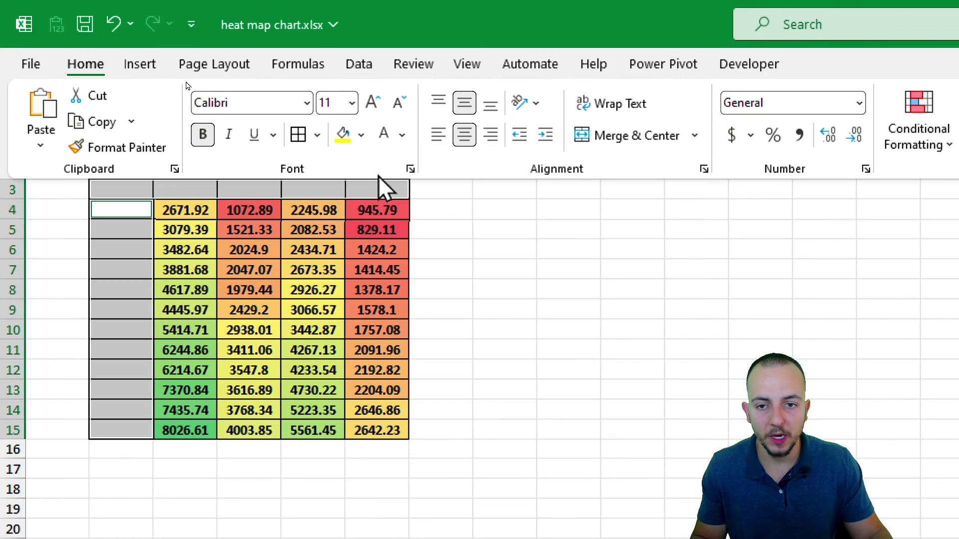
# Fill the region header row and the month label cells with dark gray.
pyautogui.click(361, 134)
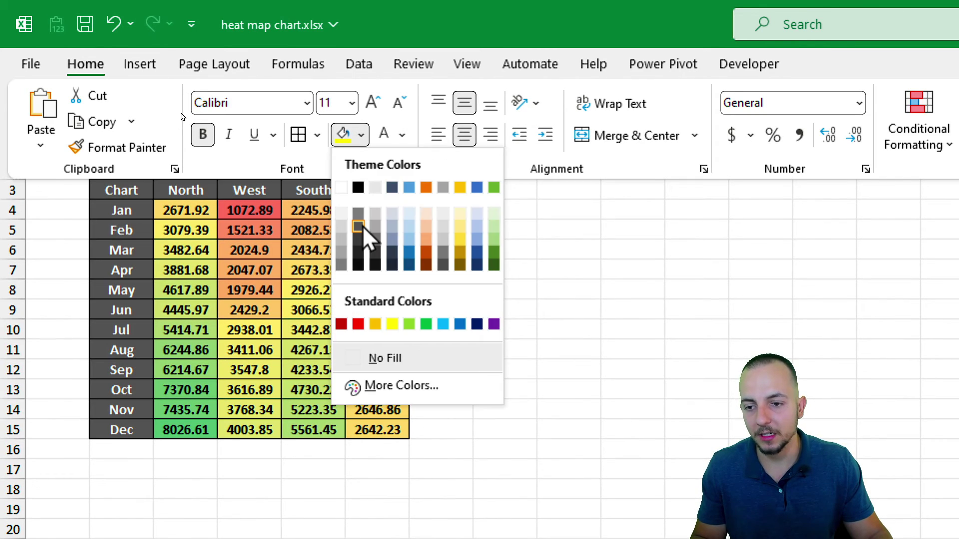
pyautogui.click(358, 231)
pyautogui.click(277, 246)
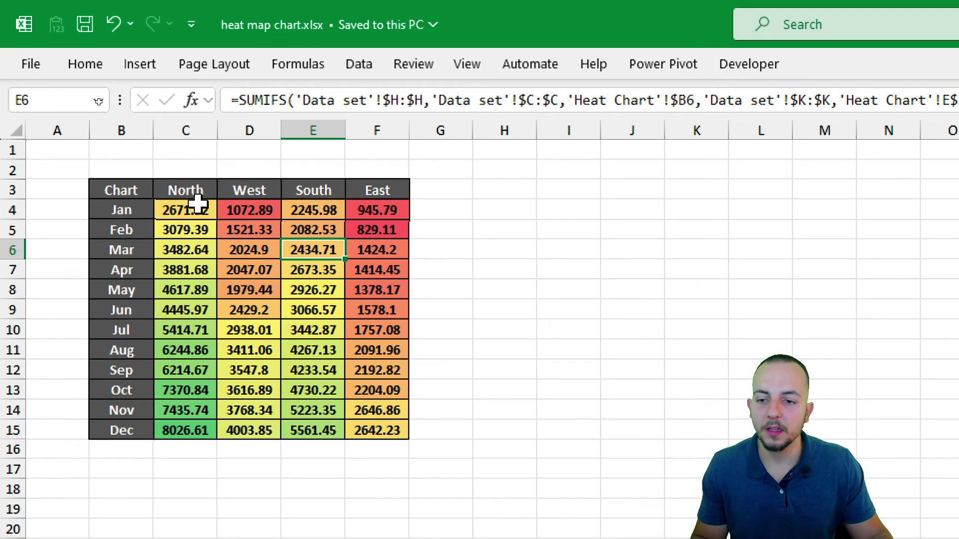
# Apply the custom number format $ #,K to the total values in C4:F15.
pyautogui.moveTo(195, 210); pyautogui.dragTo(372, 425)
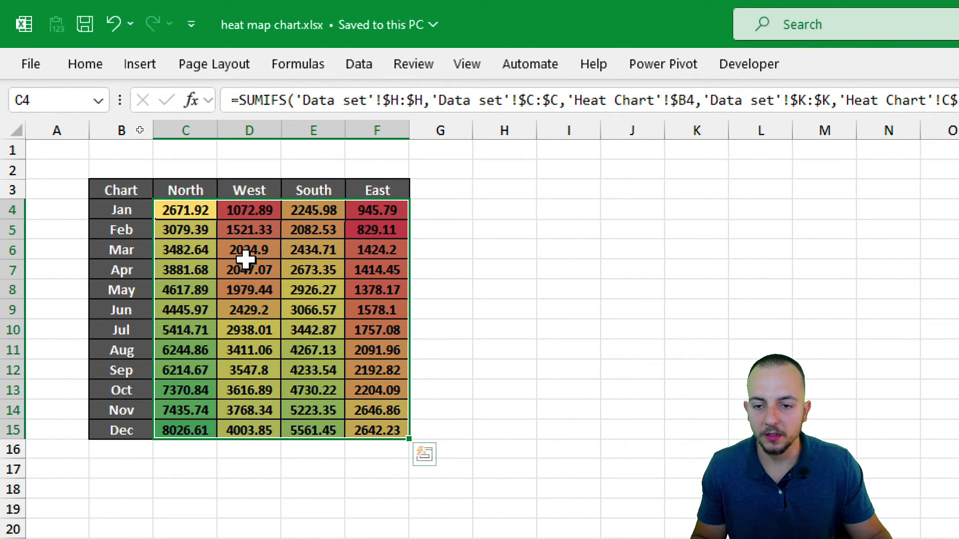
pyautogui.click(192, 212)
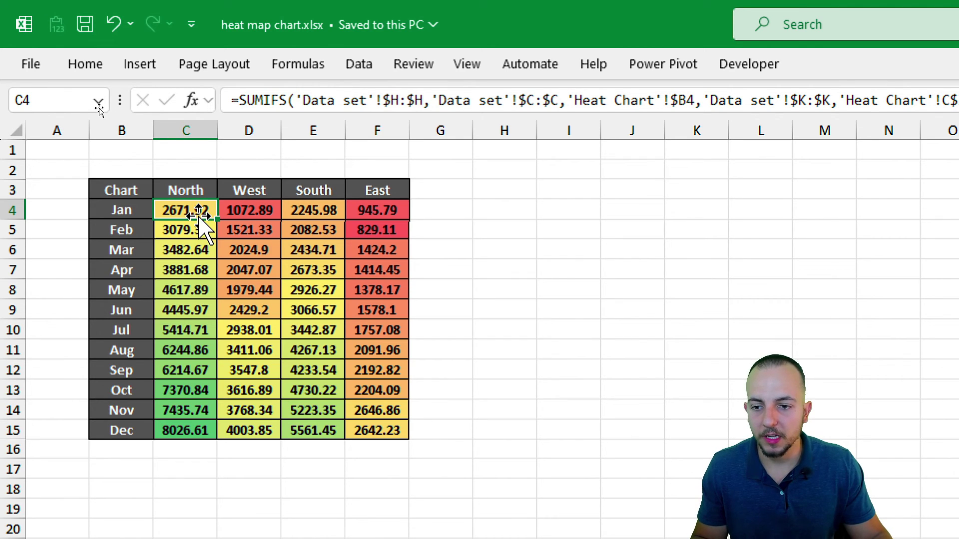
pyautogui.moveTo(199, 214); pyautogui.dragTo(374, 428)
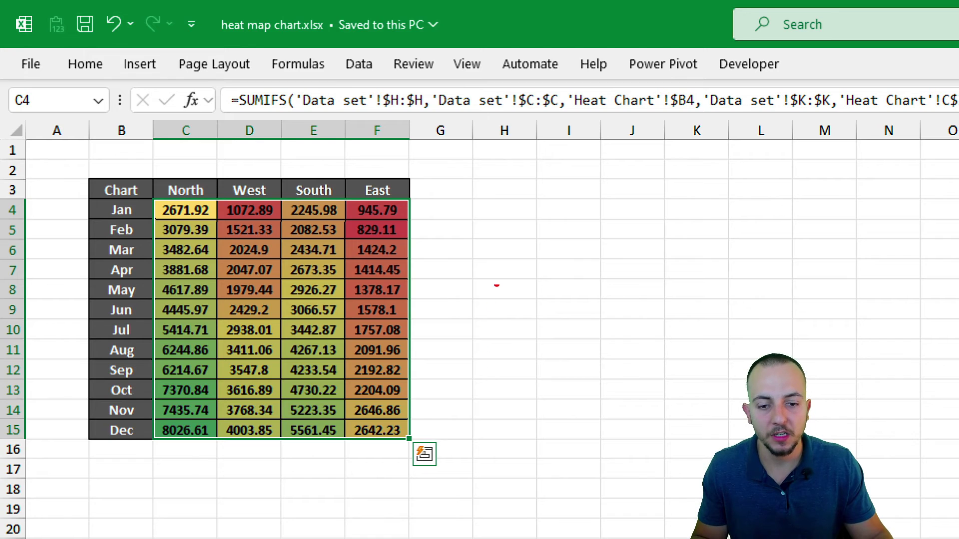
pyautogui.moveTo(524, 237)
pyautogui.mouseDown()
pyautogui.moveTo(492, 300)
pyautogui.moveTo(463, 302)
pyautogui.mouseUp()
pyautogui.moveTo(502, 212); pyautogui.dragTo(513, 320)
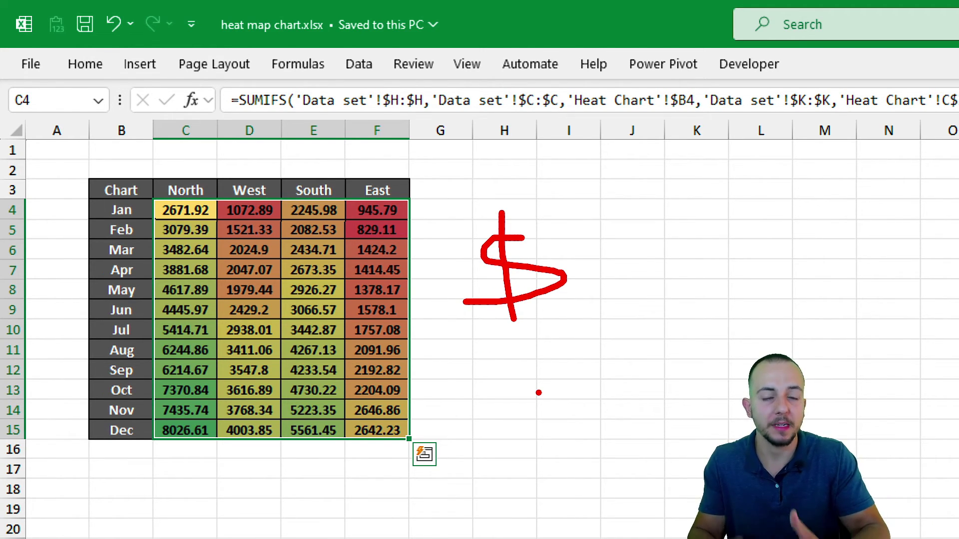
pyautogui.press('Escape')
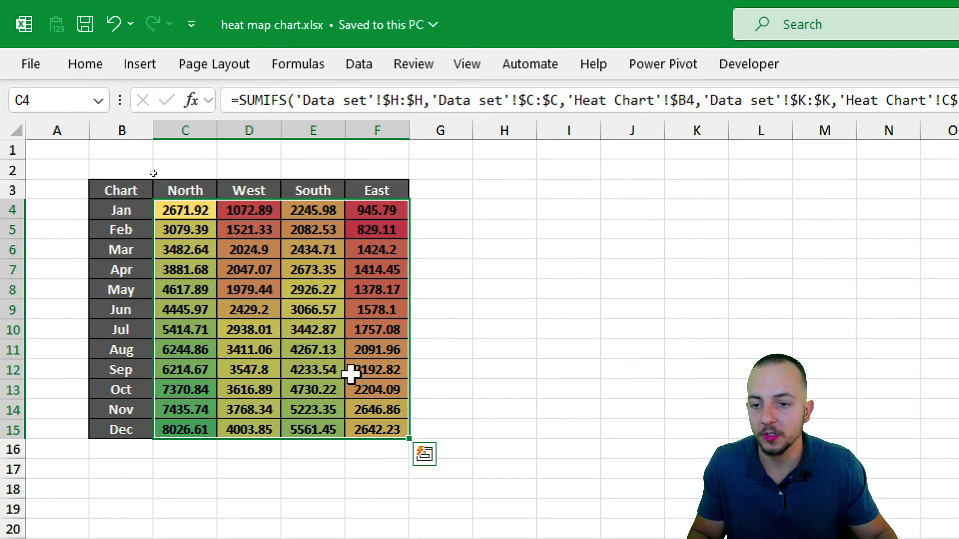
pyautogui.click(85, 63)
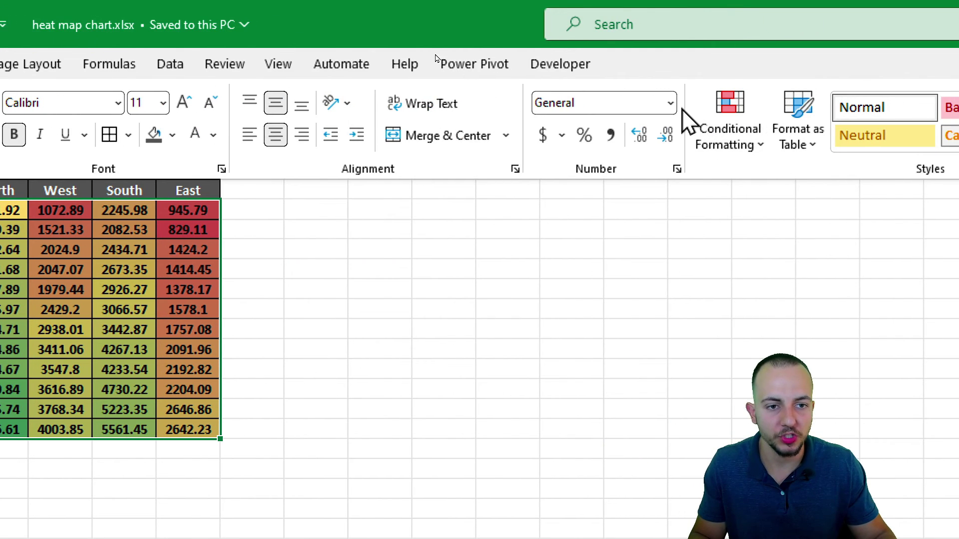
pyautogui.click(676, 103)
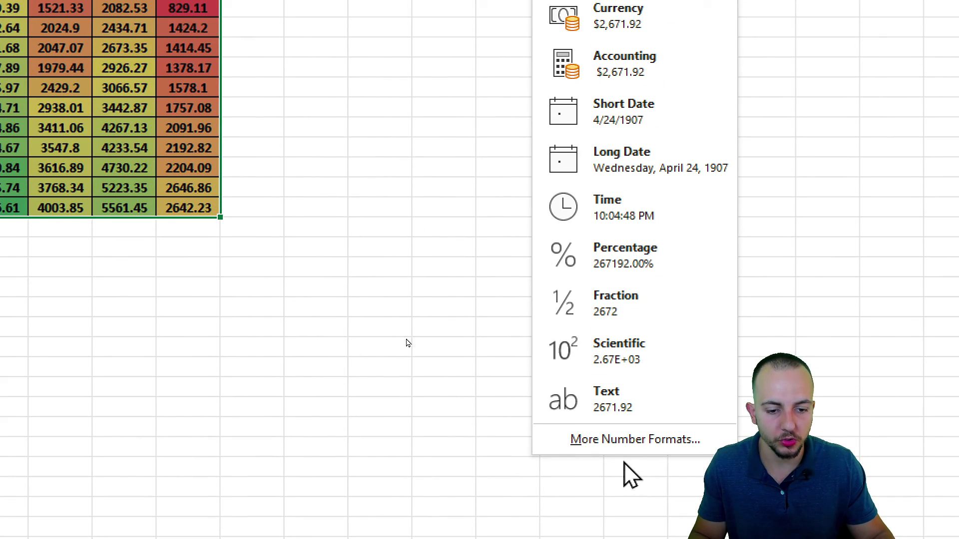
pyautogui.click(605, 441)
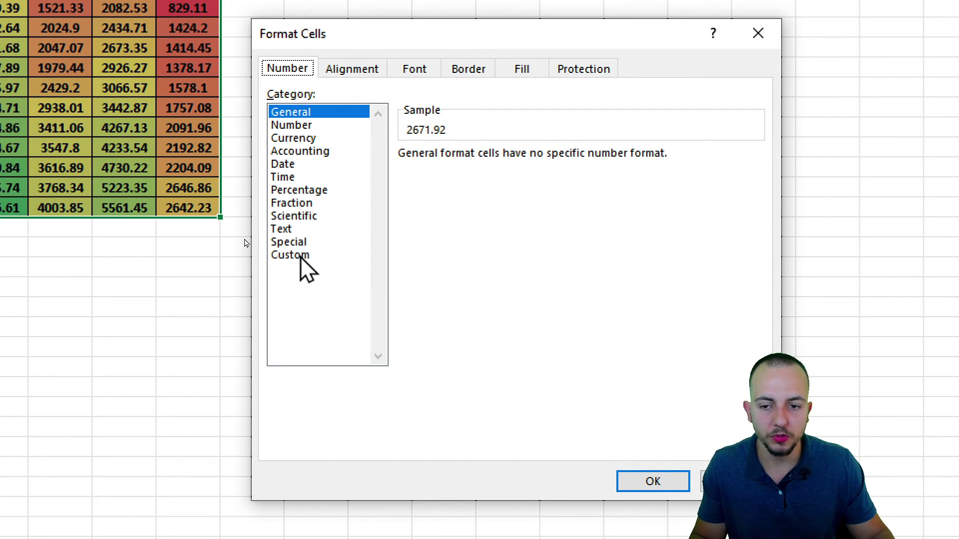
pyautogui.click(299, 256)
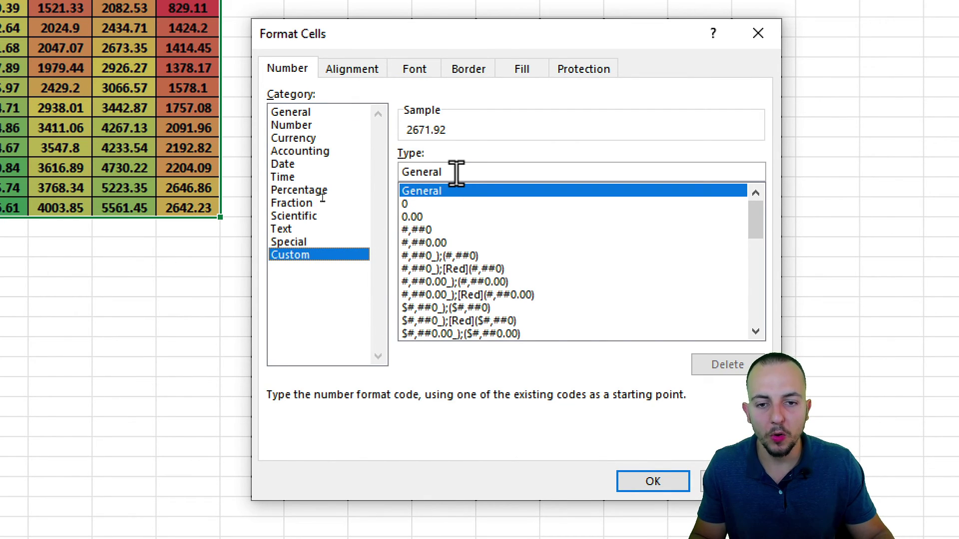
pyautogui.moveTo(455, 172); pyautogui.dragTo(397, 173)
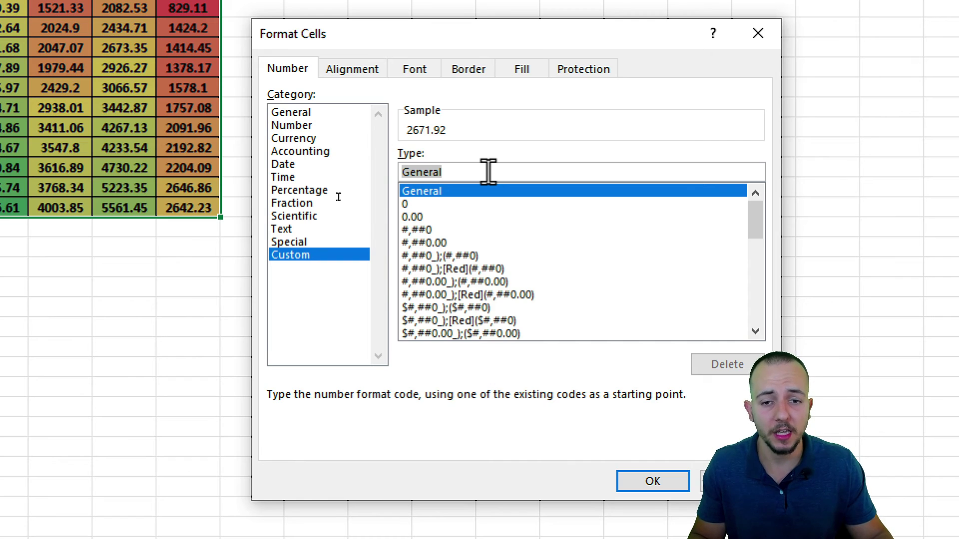
pyautogui.write('$')
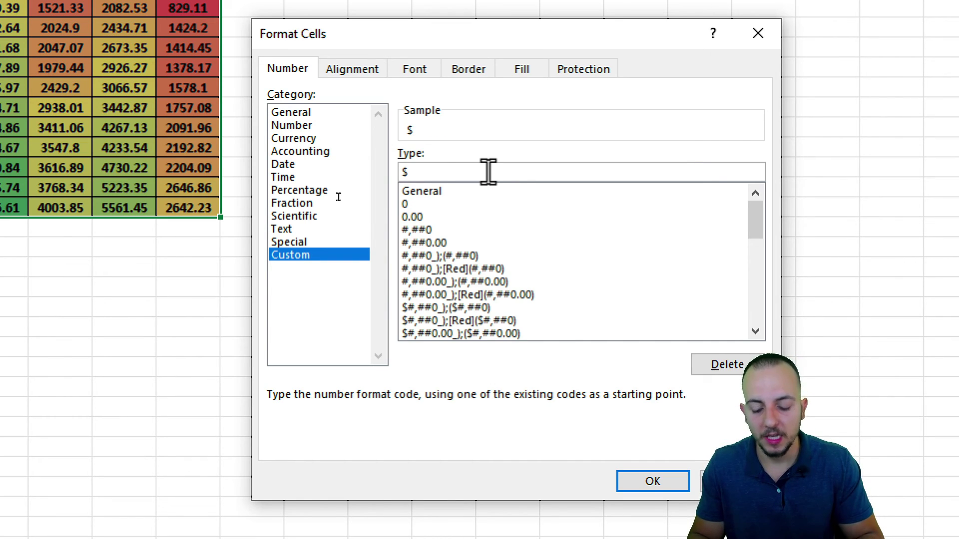
pyautogui.write(' #')
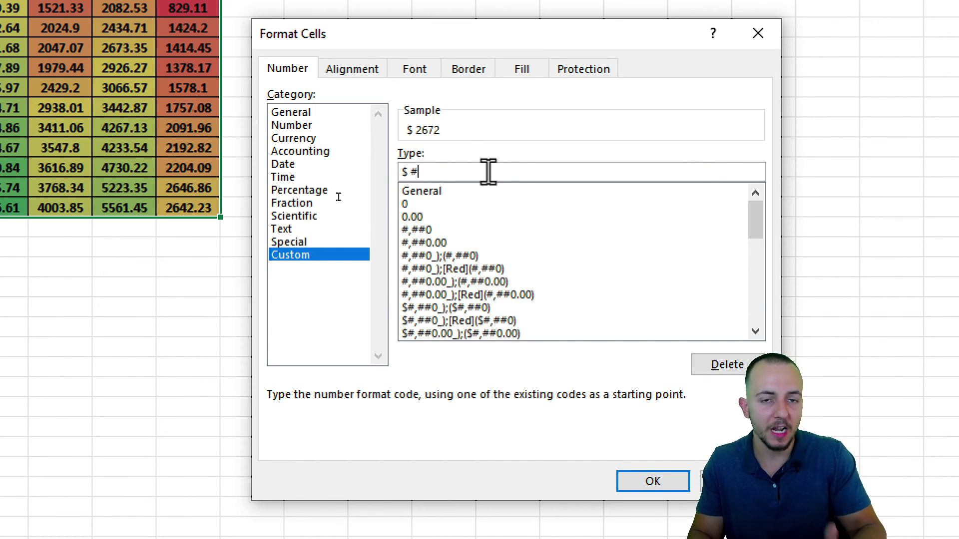
pyautogui.write(',K')
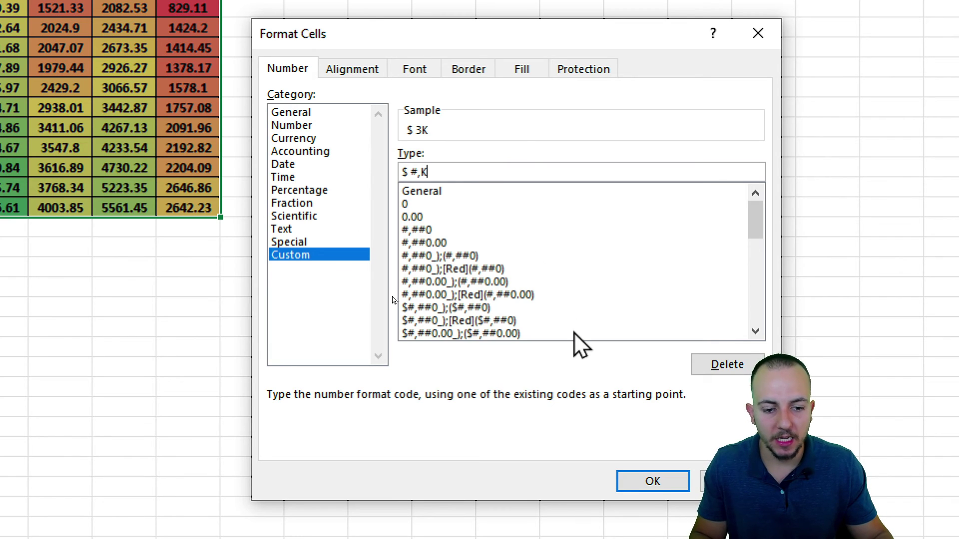
pyautogui.click(649, 481)
pyautogui.click(113, 123)
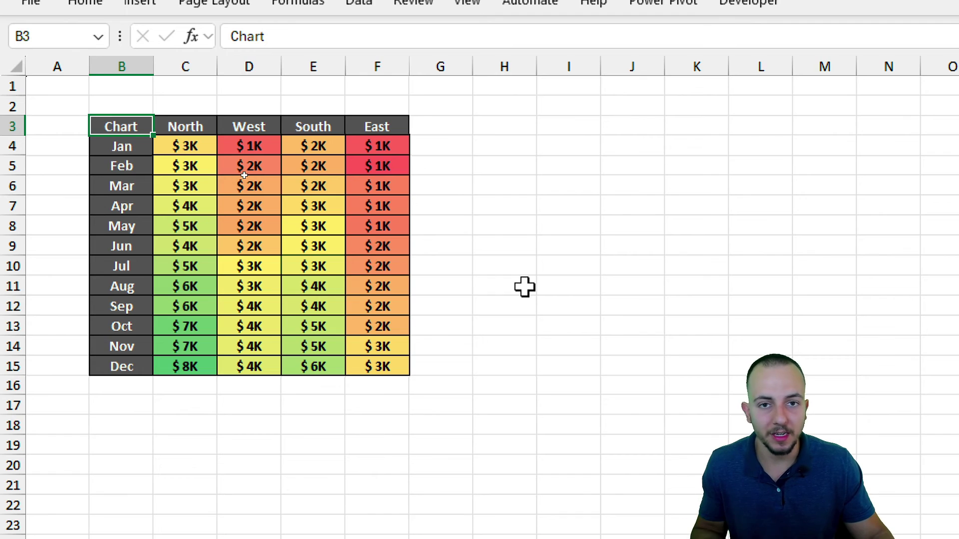
# Hide the numbers in C4:F15 by applying the custom number format "" (two quotation marks), then check a cell's underlying formula.
pyautogui.click(200, 145)
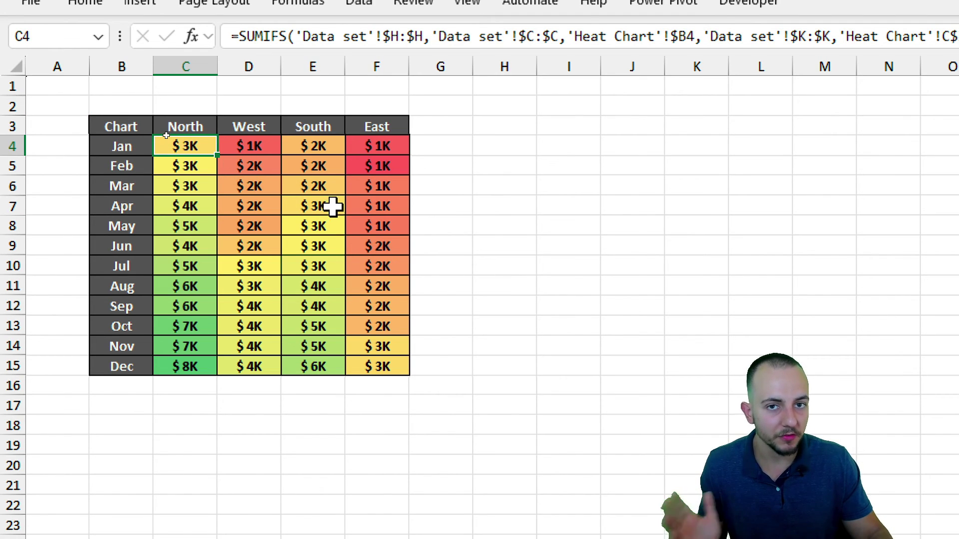
pyautogui.moveTo(186, 146); pyautogui.dragTo(384, 369)
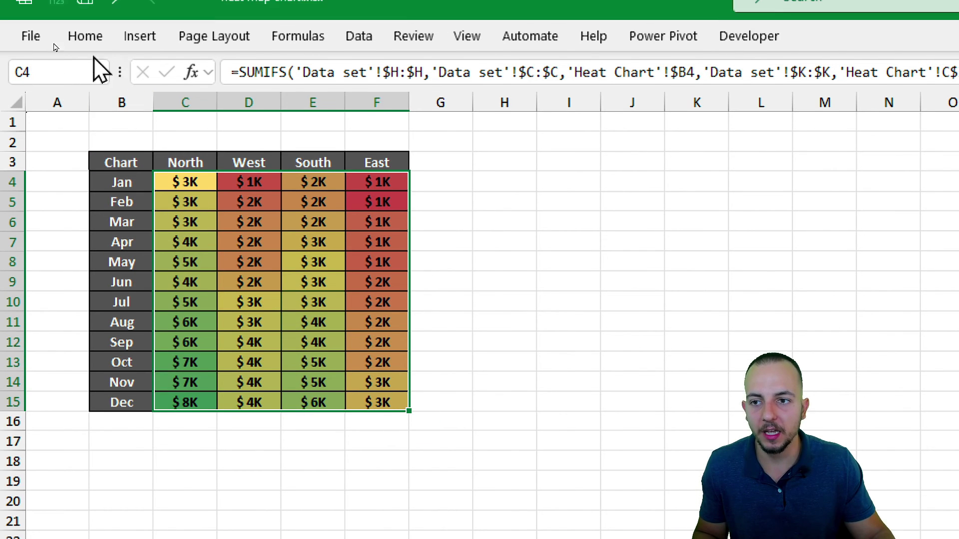
pyautogui.click(85, 2)
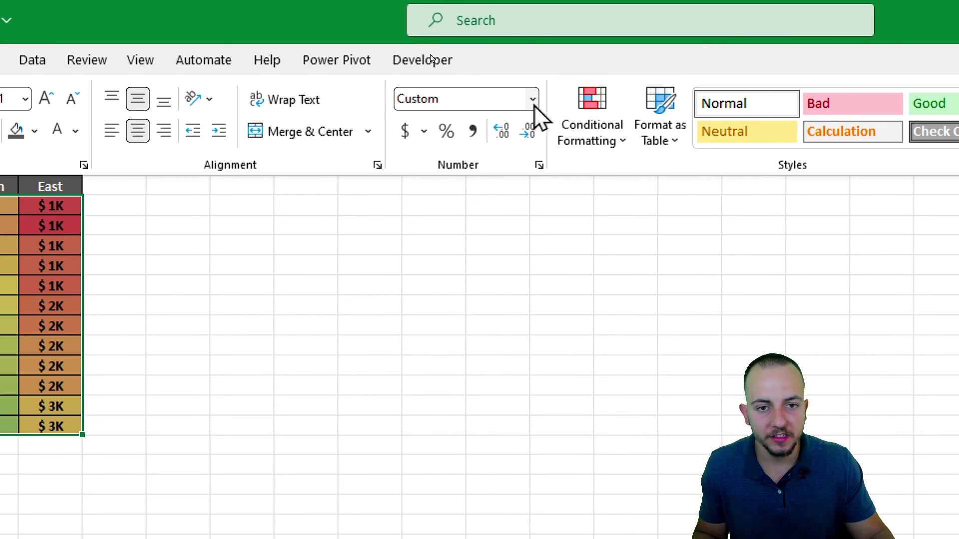
pyautogui.click(532, 100)
pyautogui.click(472, 440)
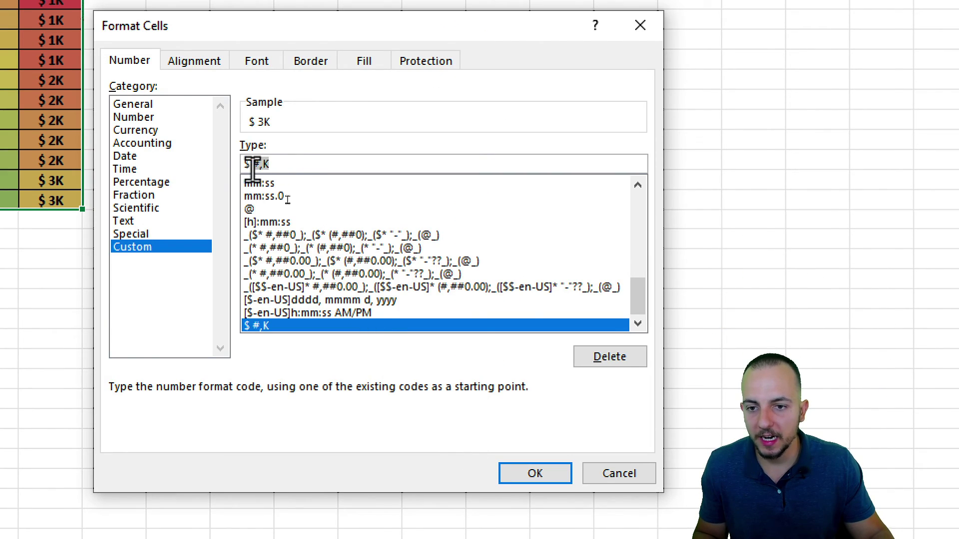
pyautogui.moveTo(269, 165); pyautogui.dragTo(222, 168)
pyautogui.press('BackSpace')
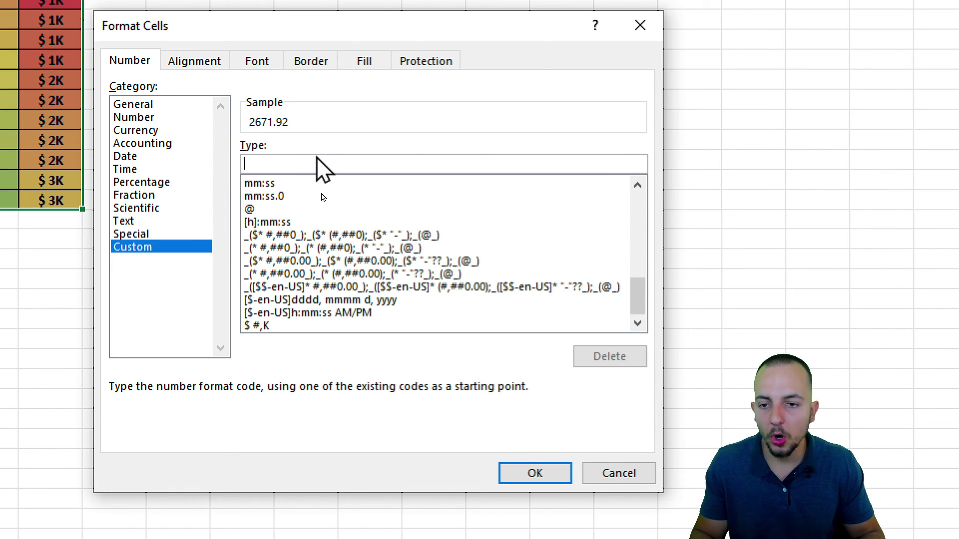
pyautogui.write('""')
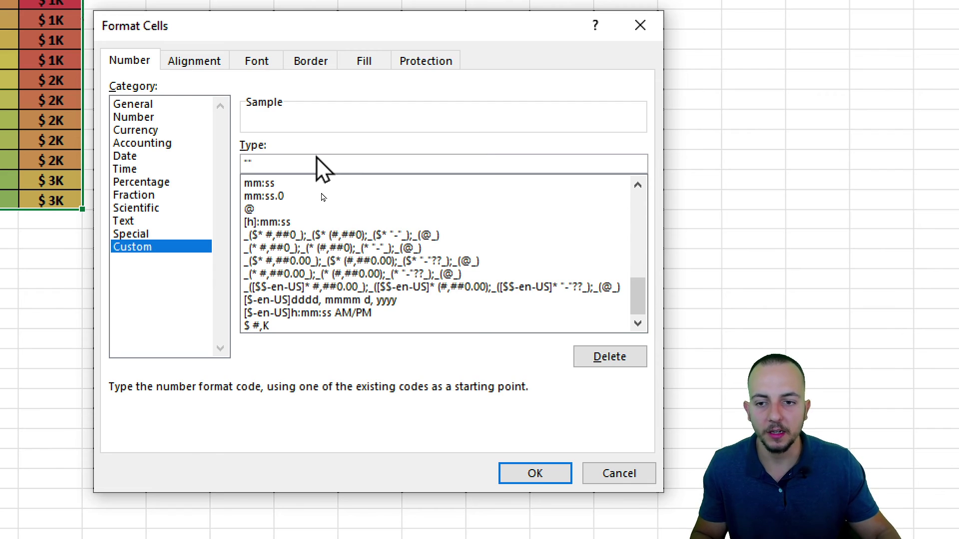
pyautogui.click(536, 474)
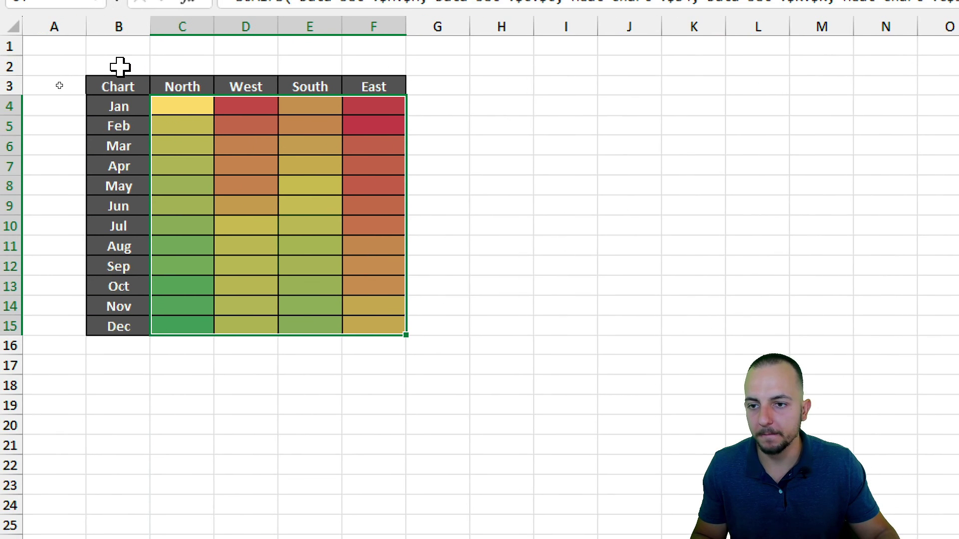
pyautogui.click(118, 85)
pyautogui.click(229, 162)
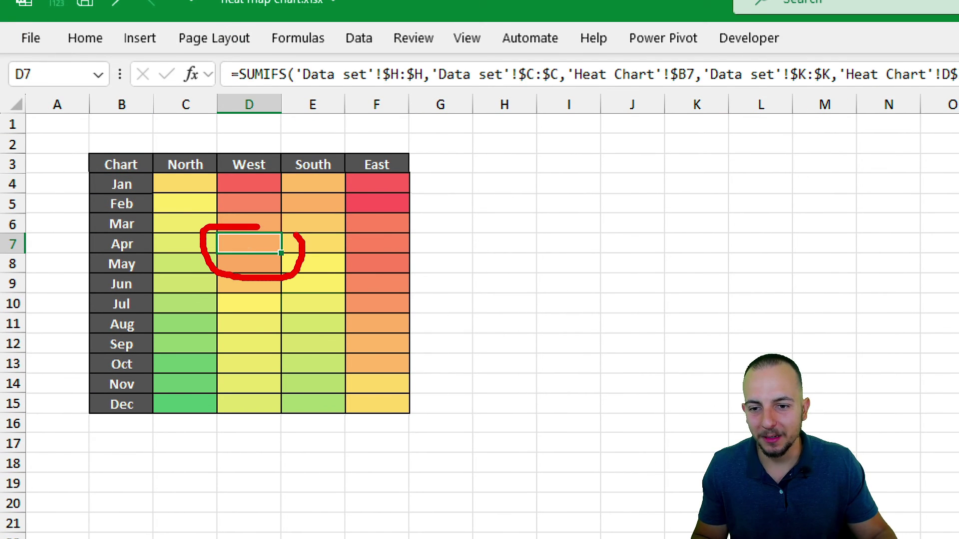
# Undo the number format that hides the values in C4:F15.
pyautogui.moveTo(259, 228); pyautogui.dragTo(229, 233)
pyautogui.moveTo(282, 95); pyautogui.dragTo(347, 198)
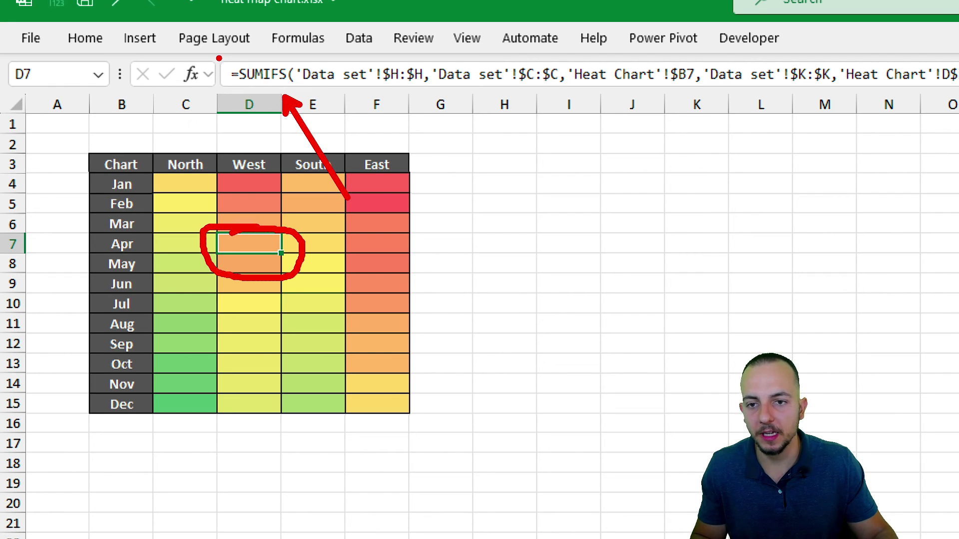
pyautogui.moveTo(219, 58); pyautogui.dragTo(333, 96)
pyautogui.press('Escape')
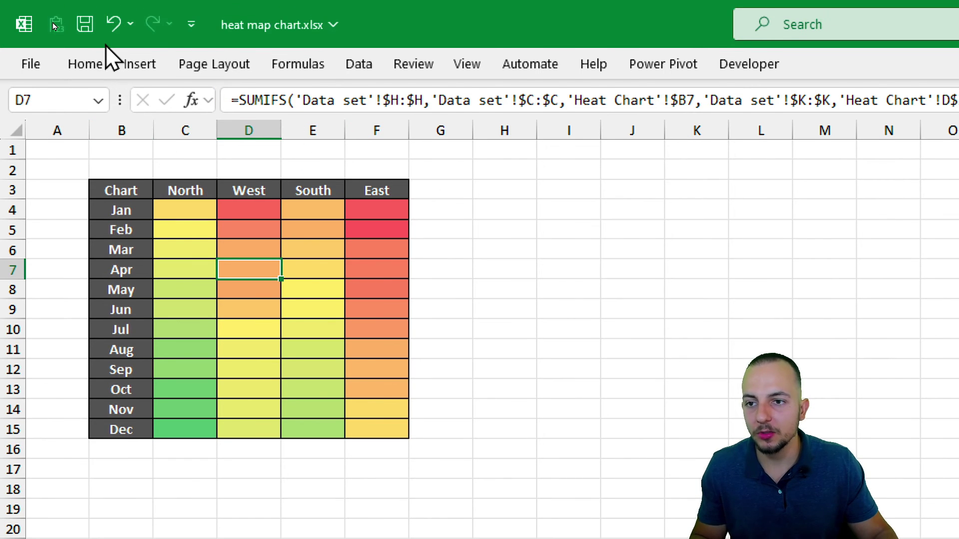
pyautogui.click(114, 23)
pyautogui.moveTo(239, 209); pyautogui.dragTo(285, 252)
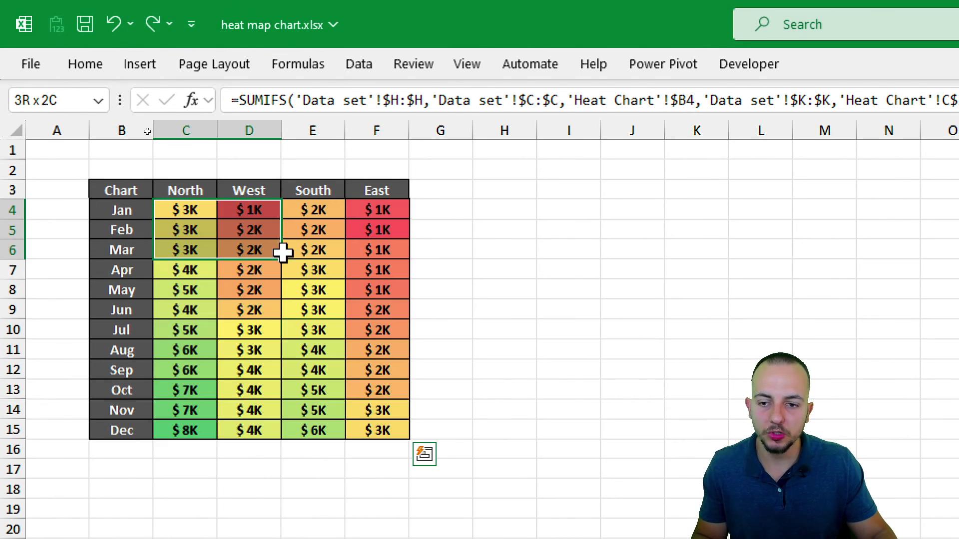
pyautogui.click(289, 331)
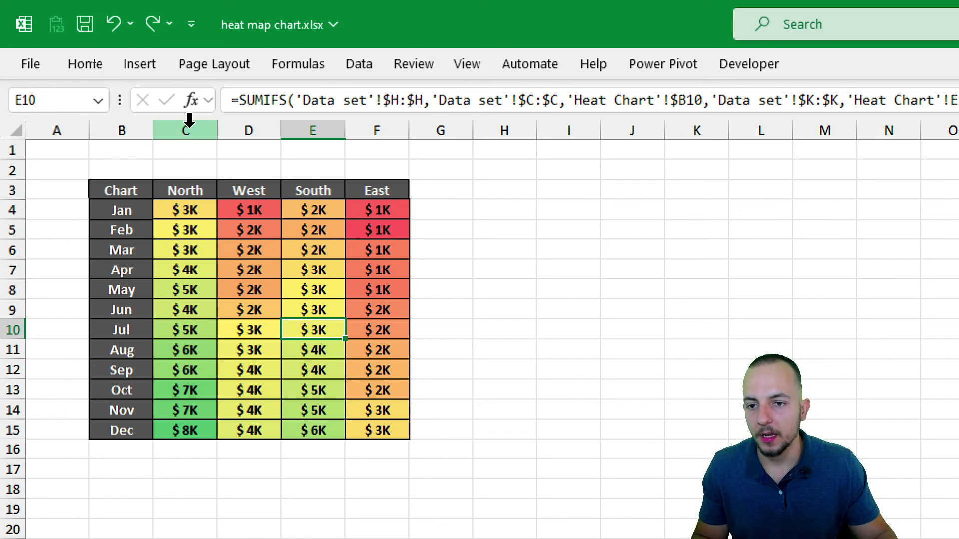
# Widen columns C to F equally and increase the height of rows 3 to 15 equally.
pyautogui.moveTo(188, 120); pyautogui.dragTo(358, 133)
pyautogui.moveTo(281, 131); pyautogui.dragTo(304, 135)
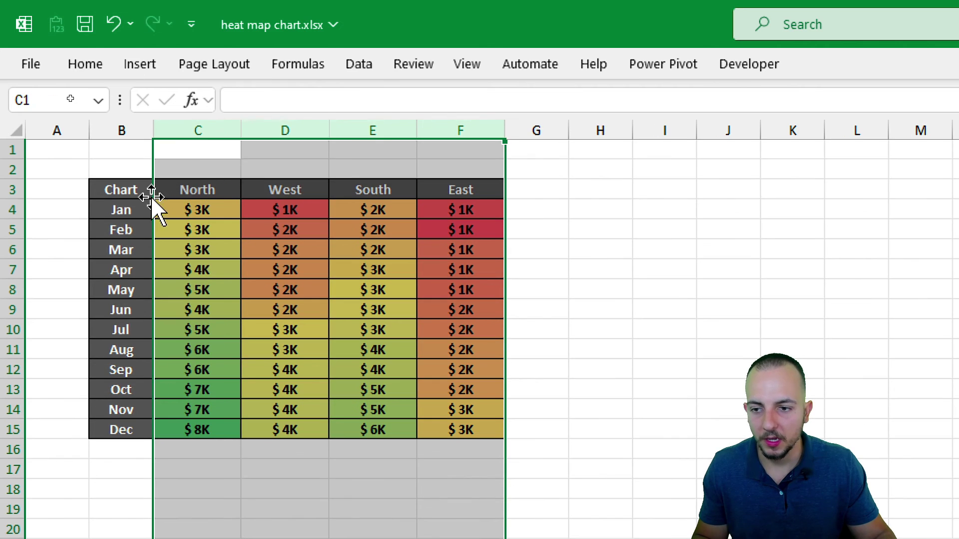
pyautogui.moveTo(9, 192); pyautogui.dragTo(10, 430)
pyautogui.moveTo(12, 299); pyautogui.dragTo(19, 312)
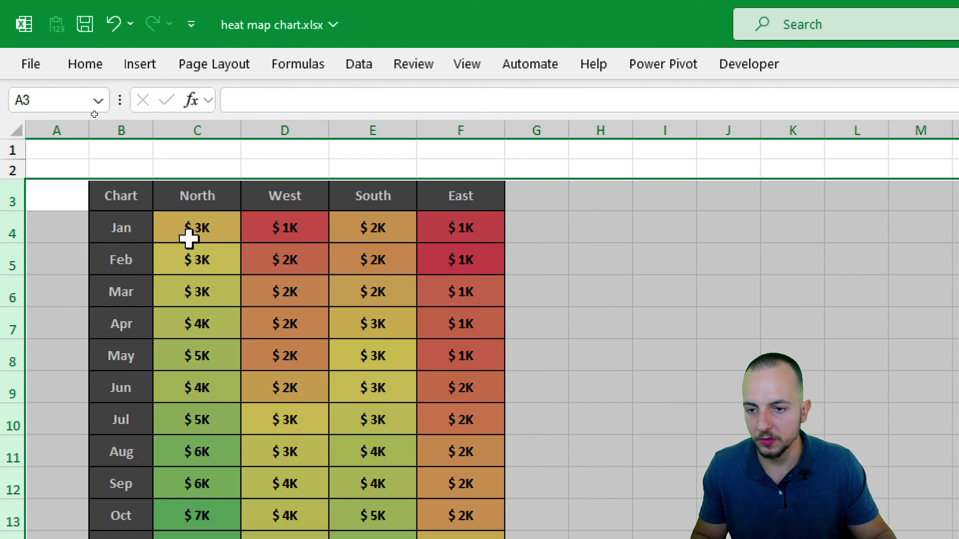
pyautogui.press('Right')
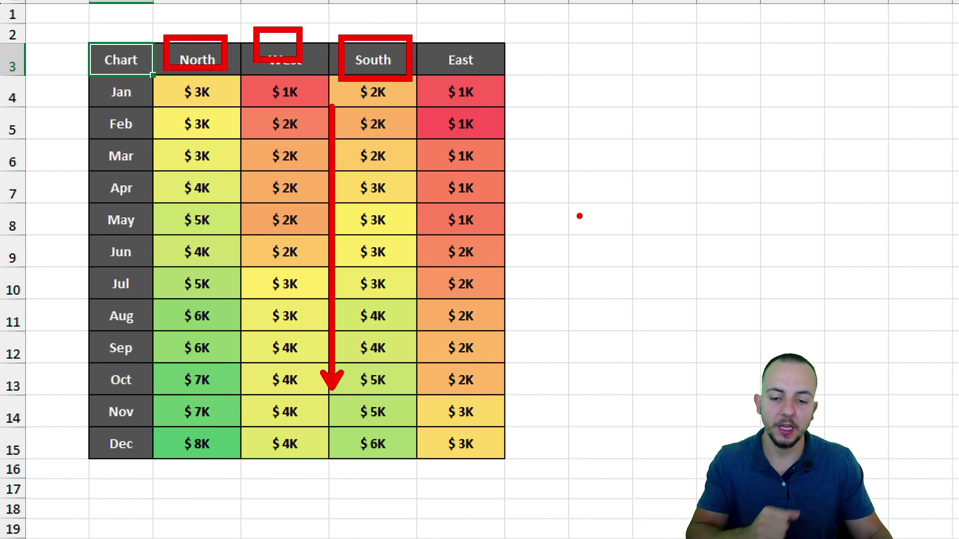
# Examine the heat map's months, compare the North and South columns with East and West, and look at the source data sheet.
pyautogui.press('Escape')
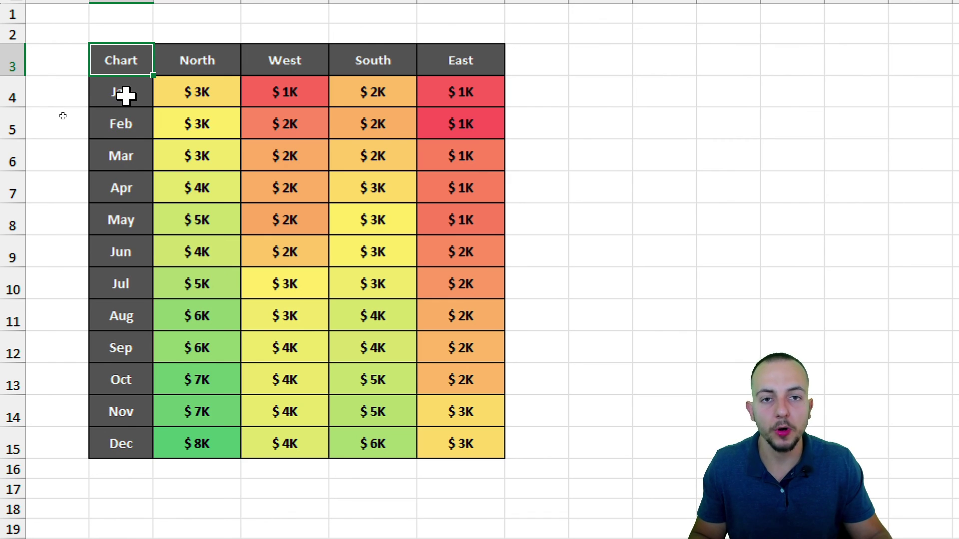
pyautogui.moveTo(125, 94); pyautogui.dragTo(122, 455)
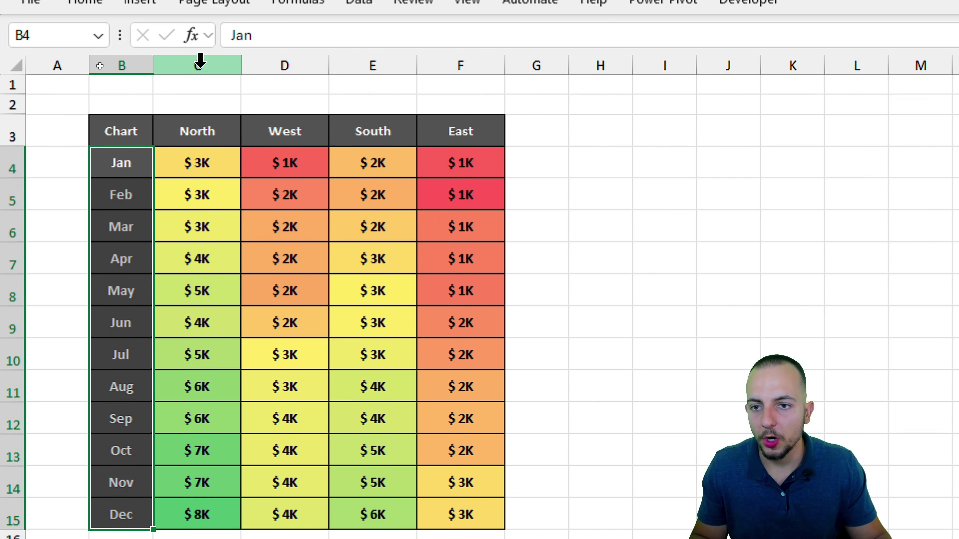
pyautogui.click(197, 61)
pyautogui.keyDown('ctrl'); pyautogui.click(358, 60); pyautogui.keyUp('ctrl')
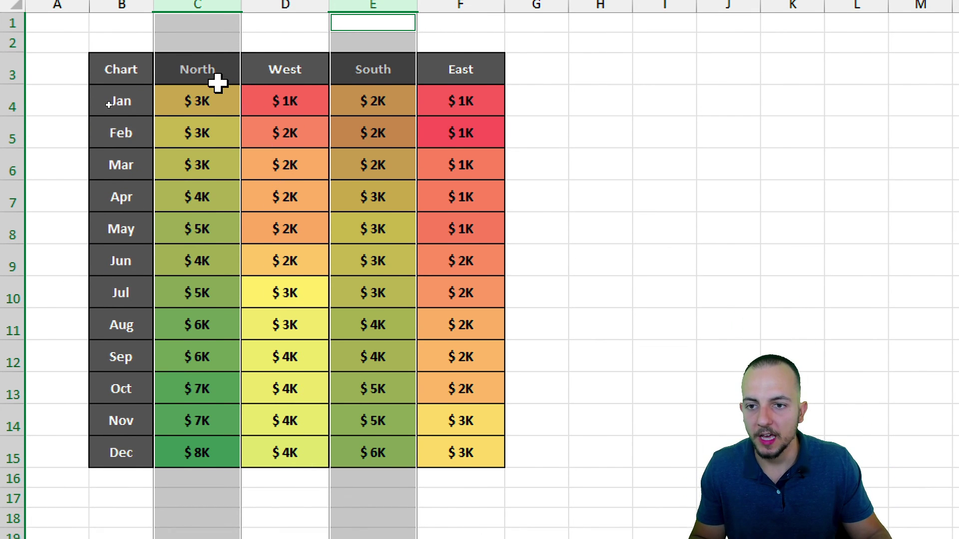
pyautogui.click(212, 137)
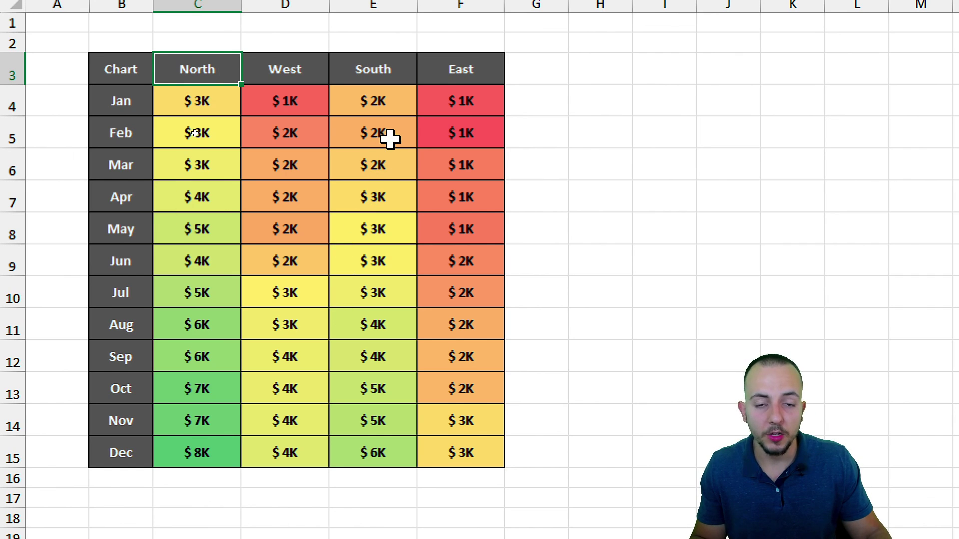
pyautogui.click(464, 24)
pyautogui.keyDown('ctrl'); pyautogui.click(285, 23); pyautogui.keyUp('ctrl')
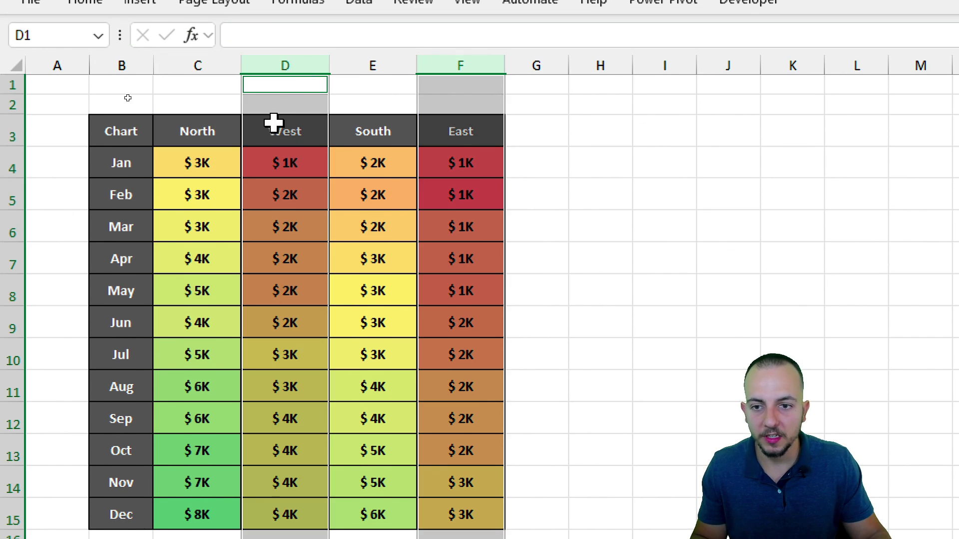
pyautogui.click(223, 133)
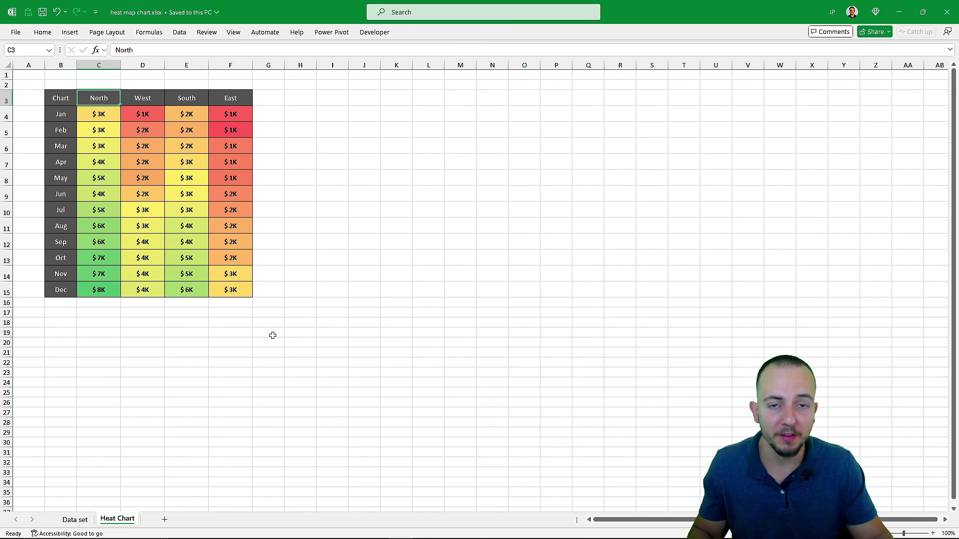
pyautogui.click(75, 520)
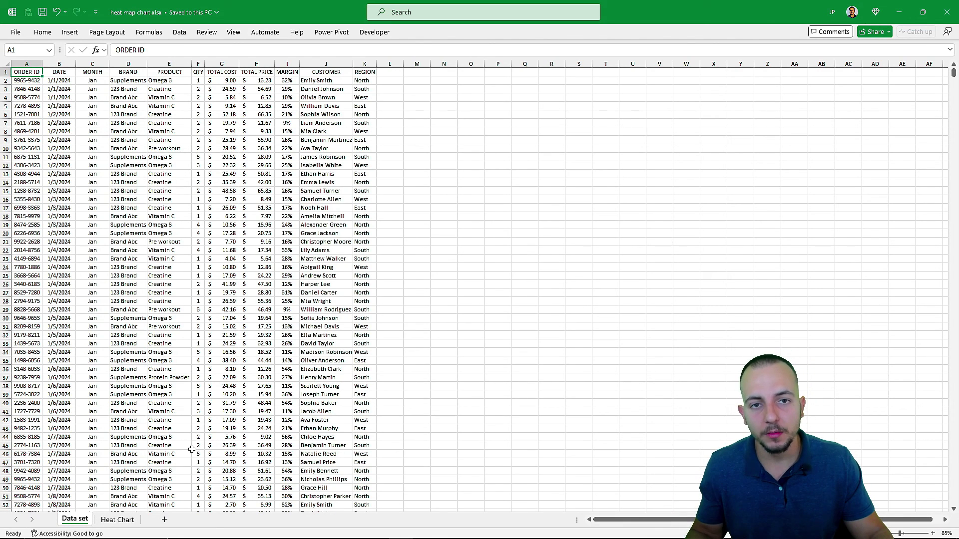
pyautogui.click(117, 519)
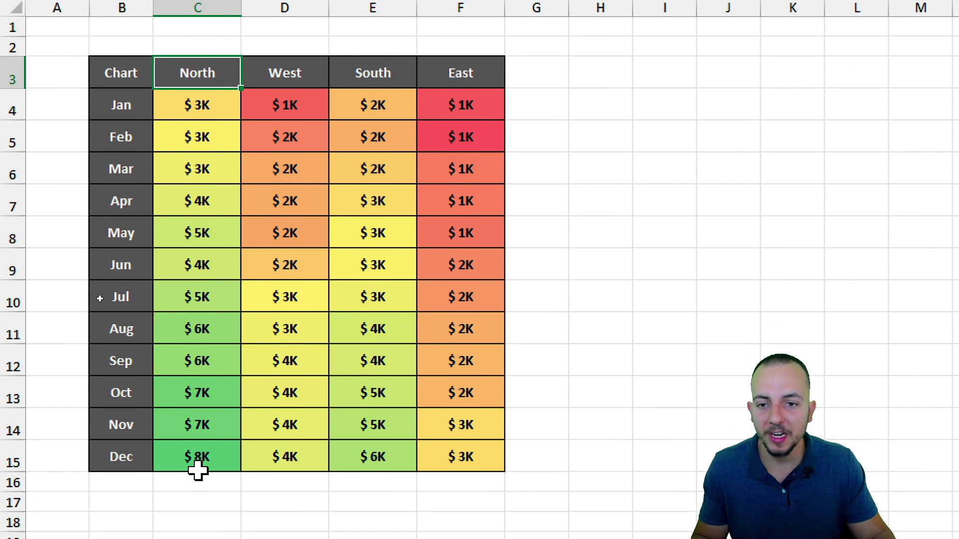